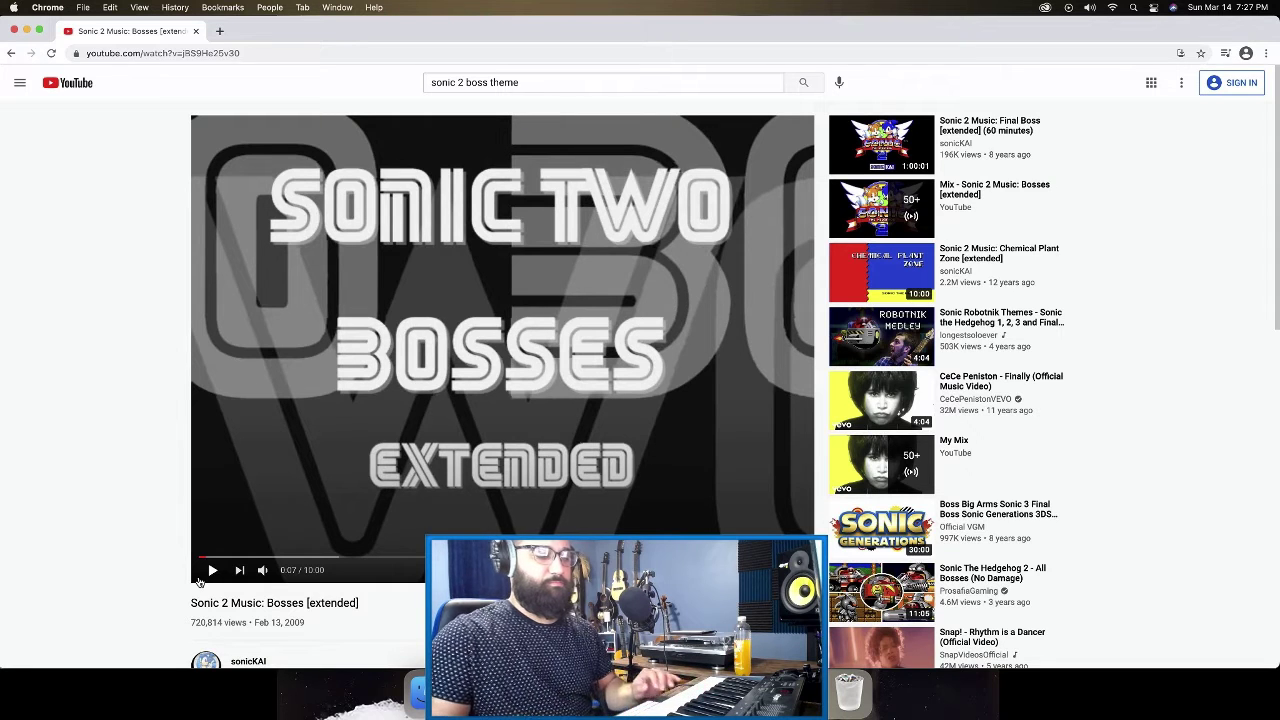
Step: Switch to Logic Pro and record an Anthemic Lead part on the second track over bars 1 to 4
key("super+Tab")
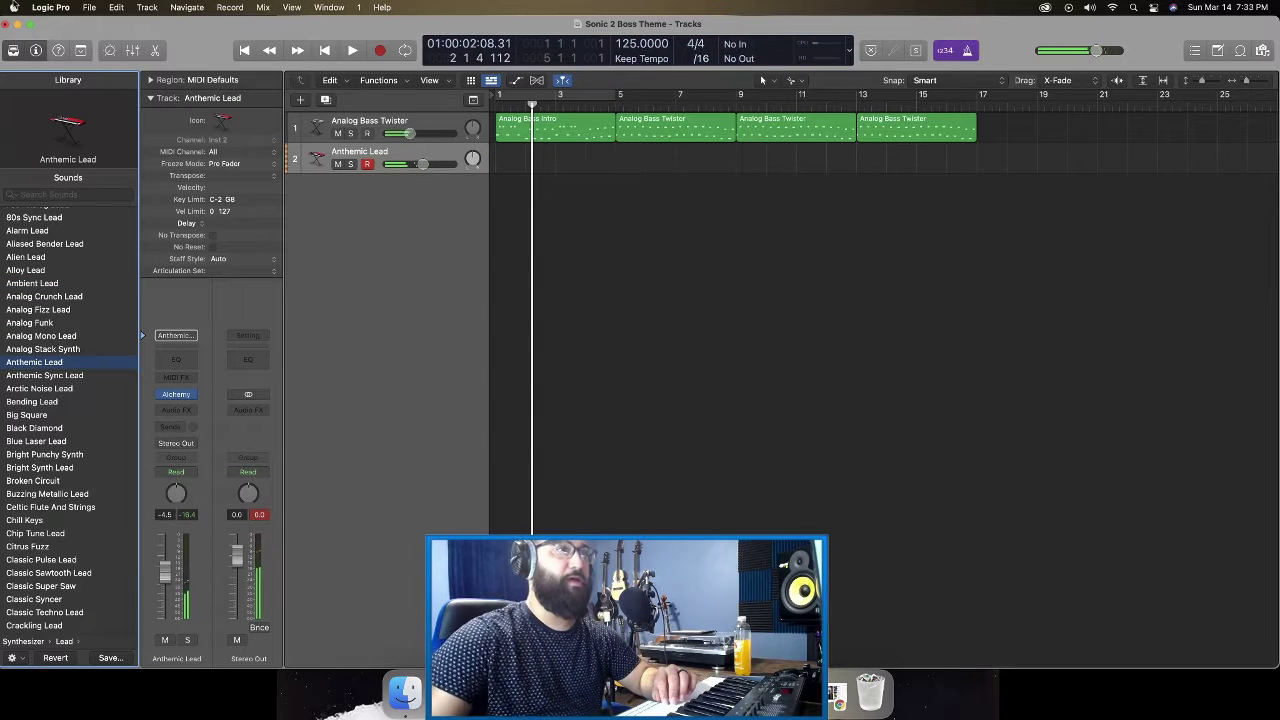
left_click(532, 101)
key("r")
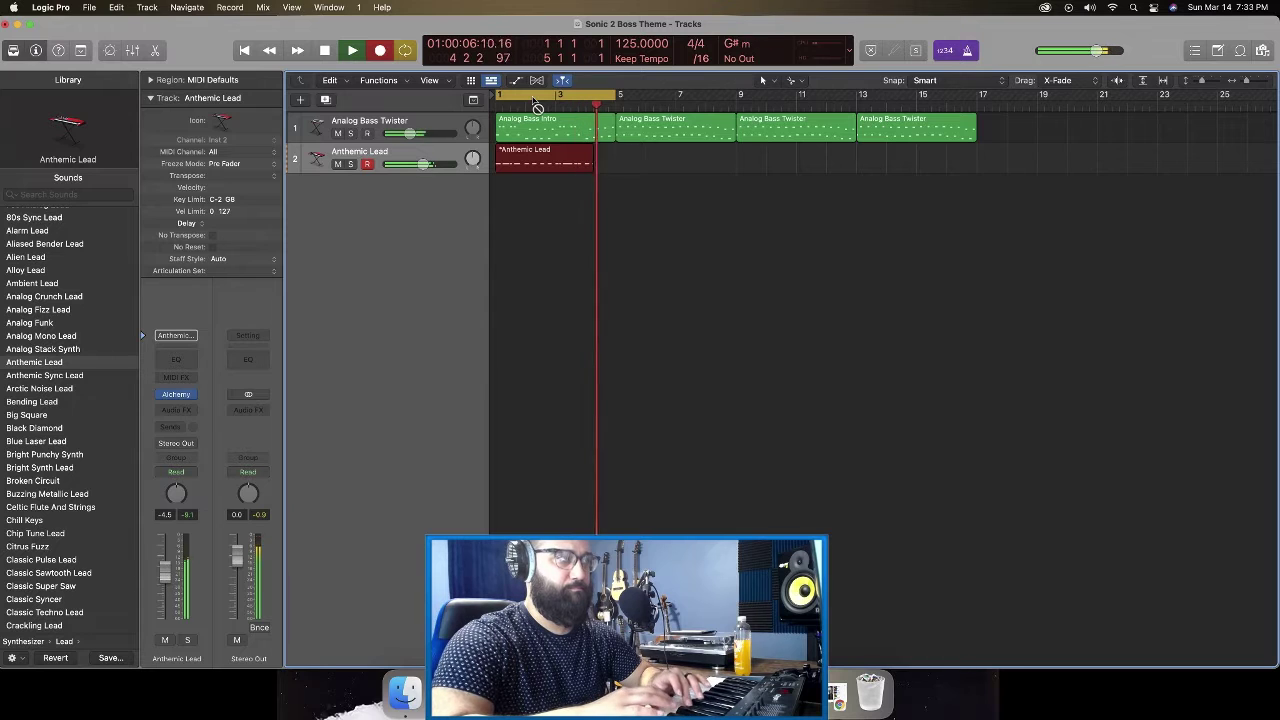
key("space")
Step: Duplicate the Anthemic Lead track with its settings and record a second part on it over bars 1 to 4
key("super+d")
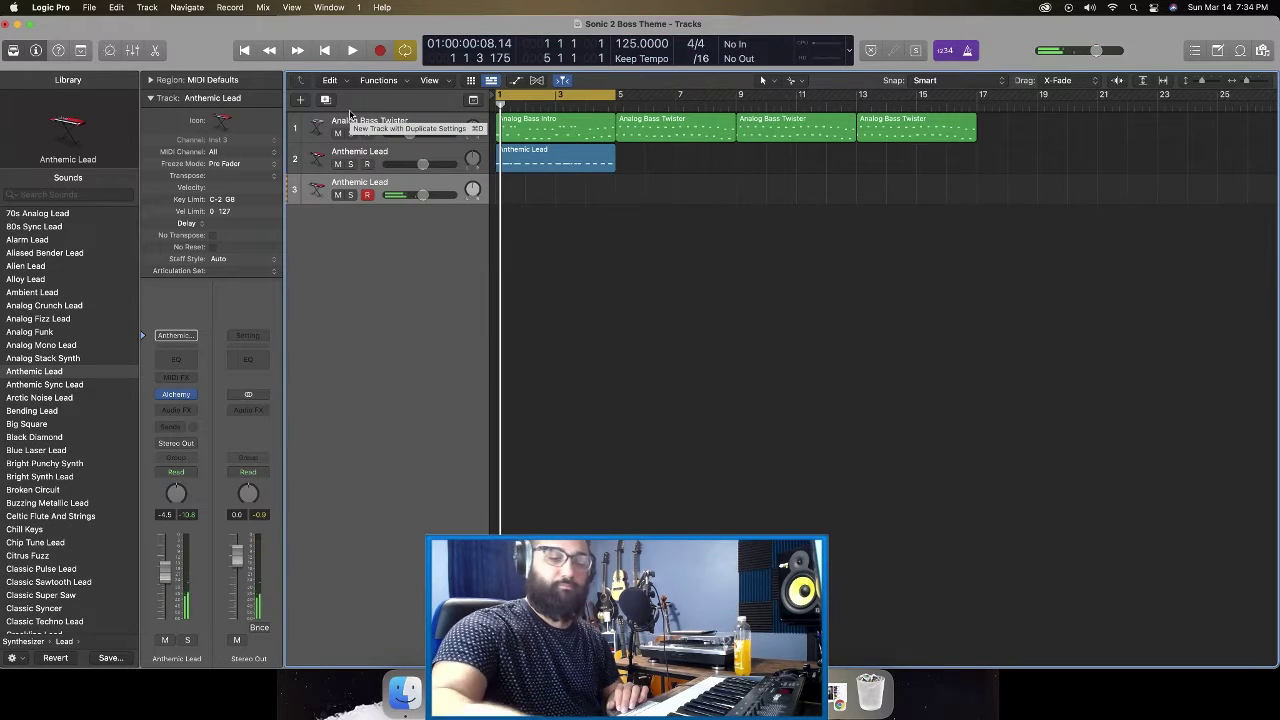
key("r")
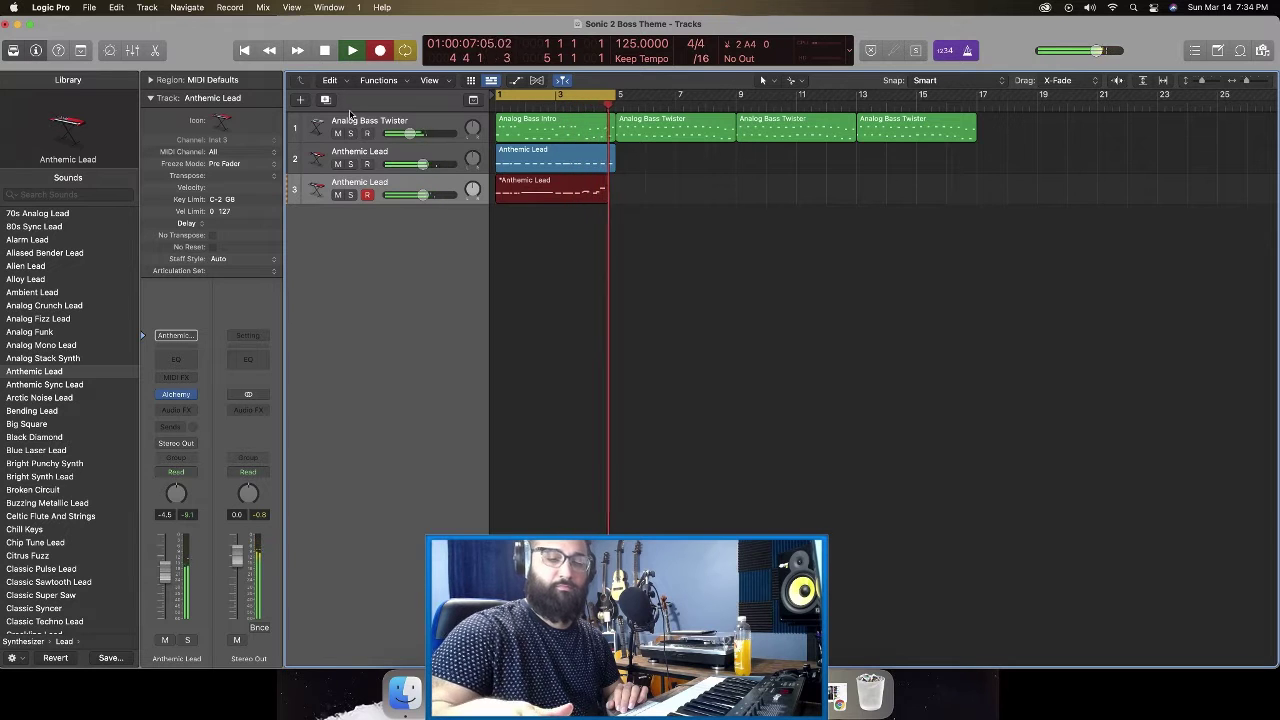
key("space")
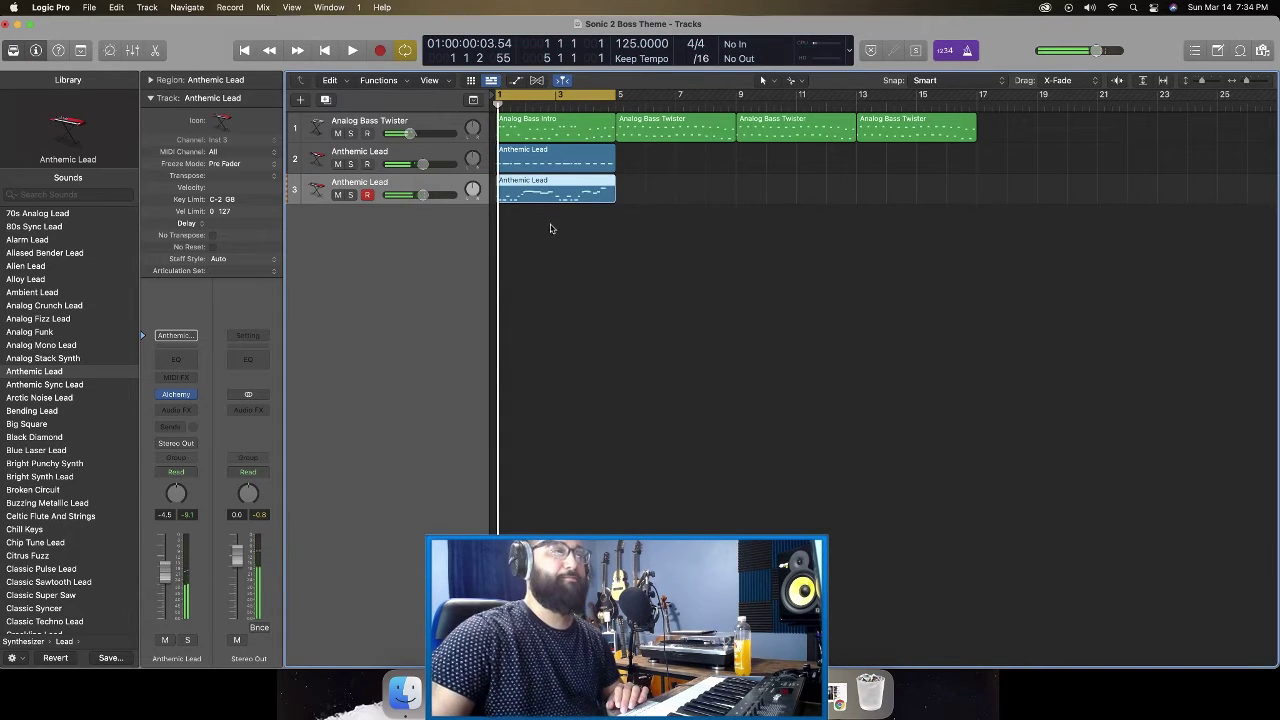
Step: Open the new Anthemic Lead region in the Piano Roll and lower the short note just before bar 4 to D4
double_click(555, 195)
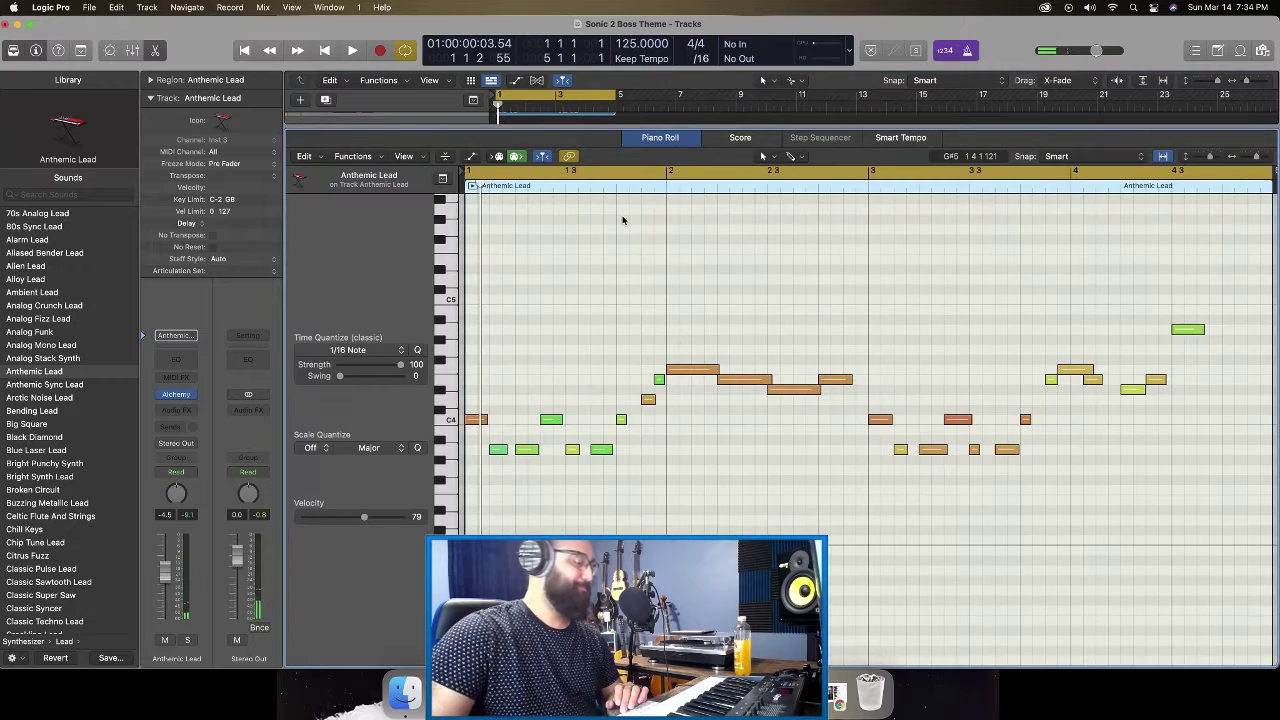
key("space")
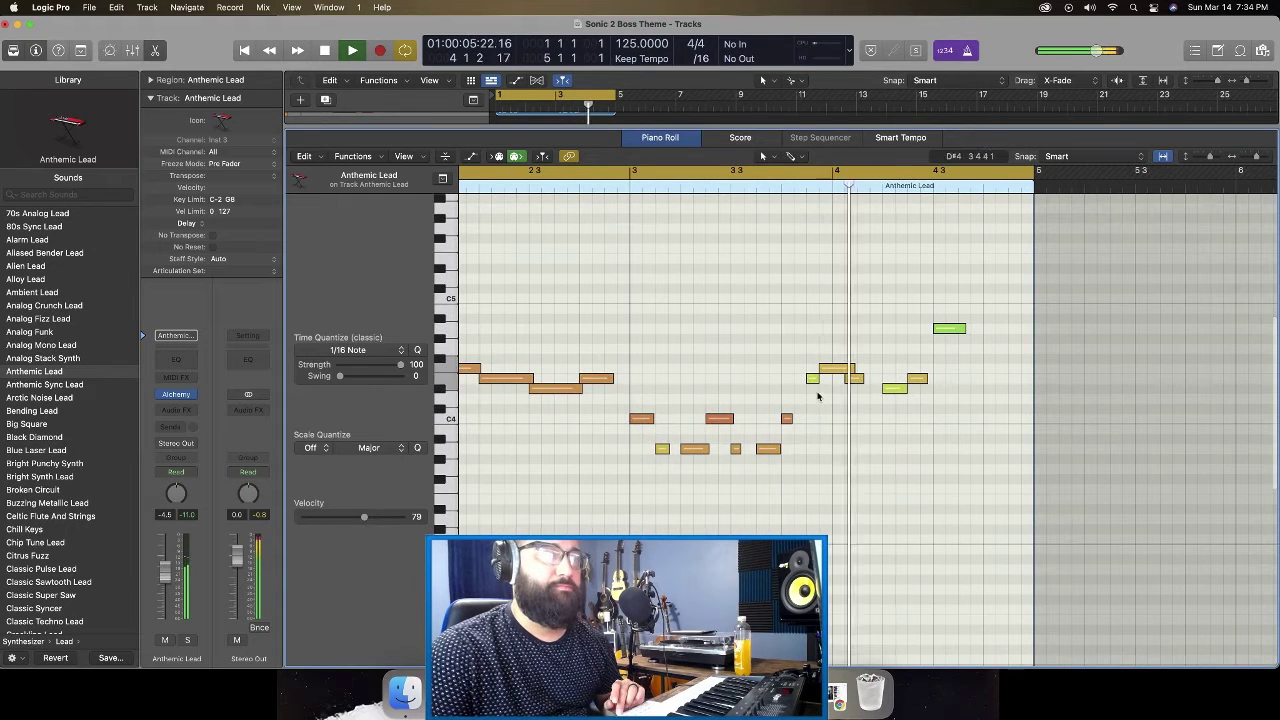
key("space")
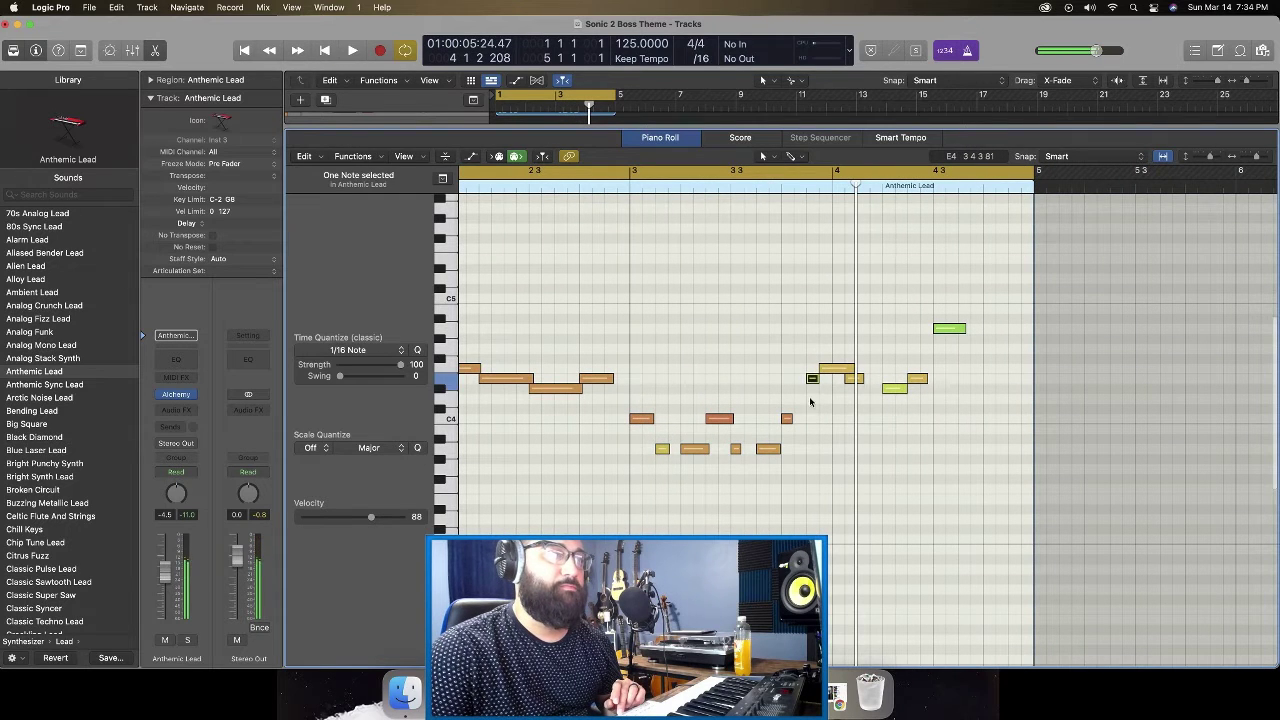
left_click_drag(811, 379, 810, 398)
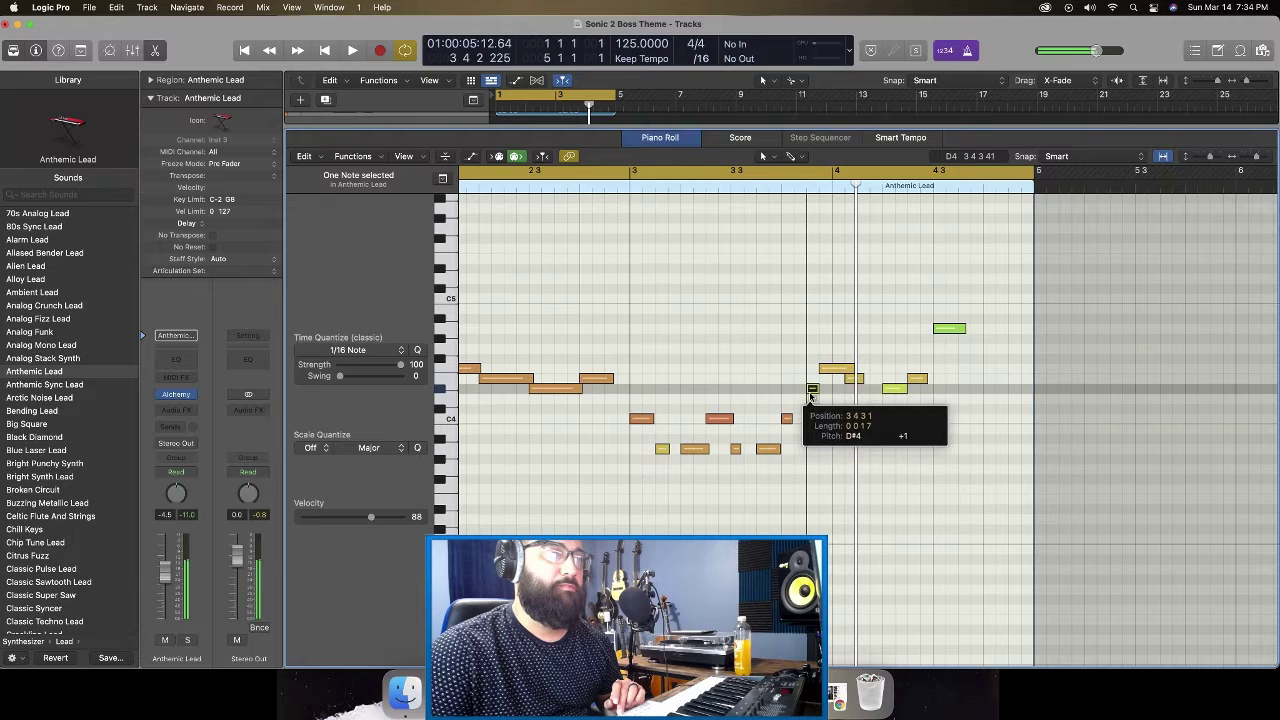
key("space")
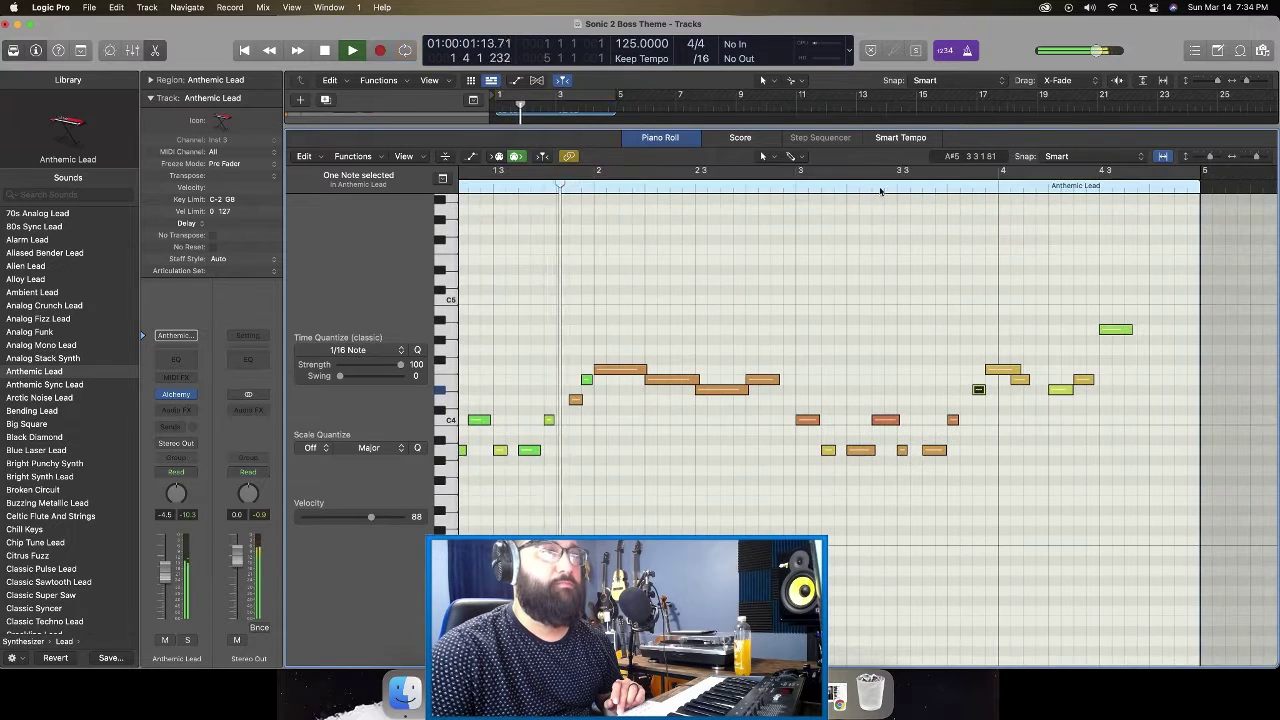
key("space")
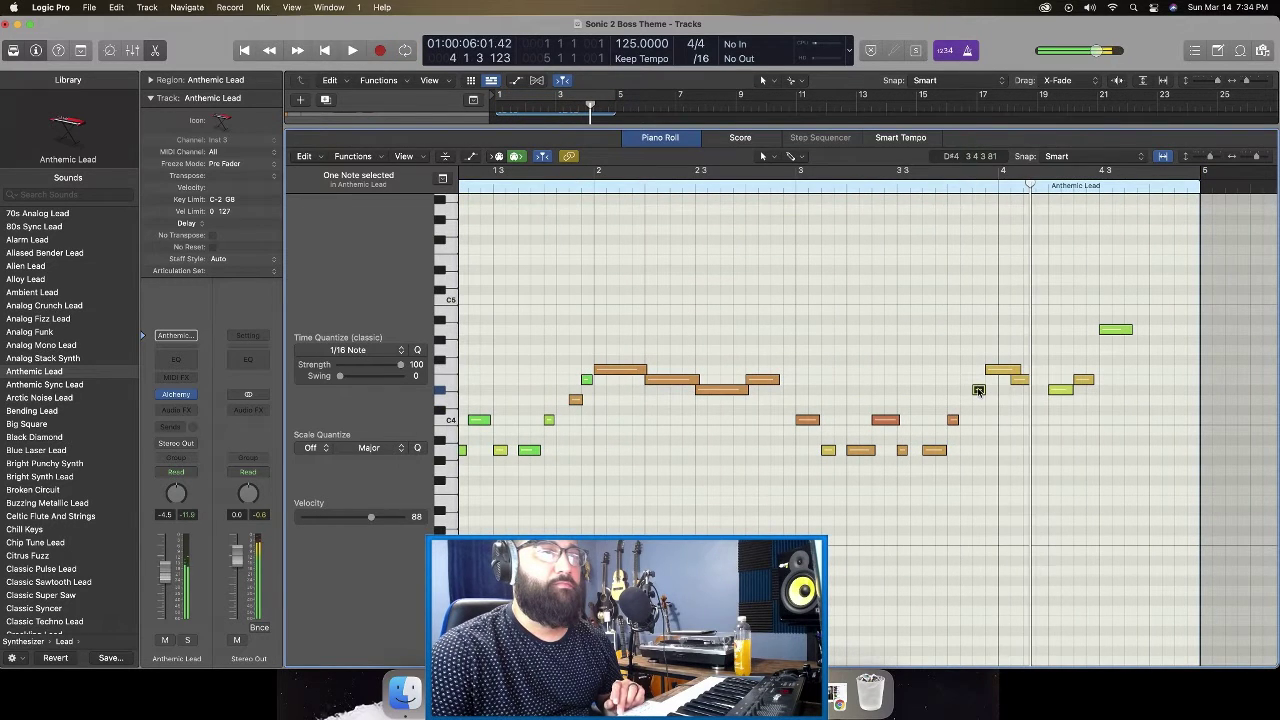
left_click_drag(979, 390, 980, 399)
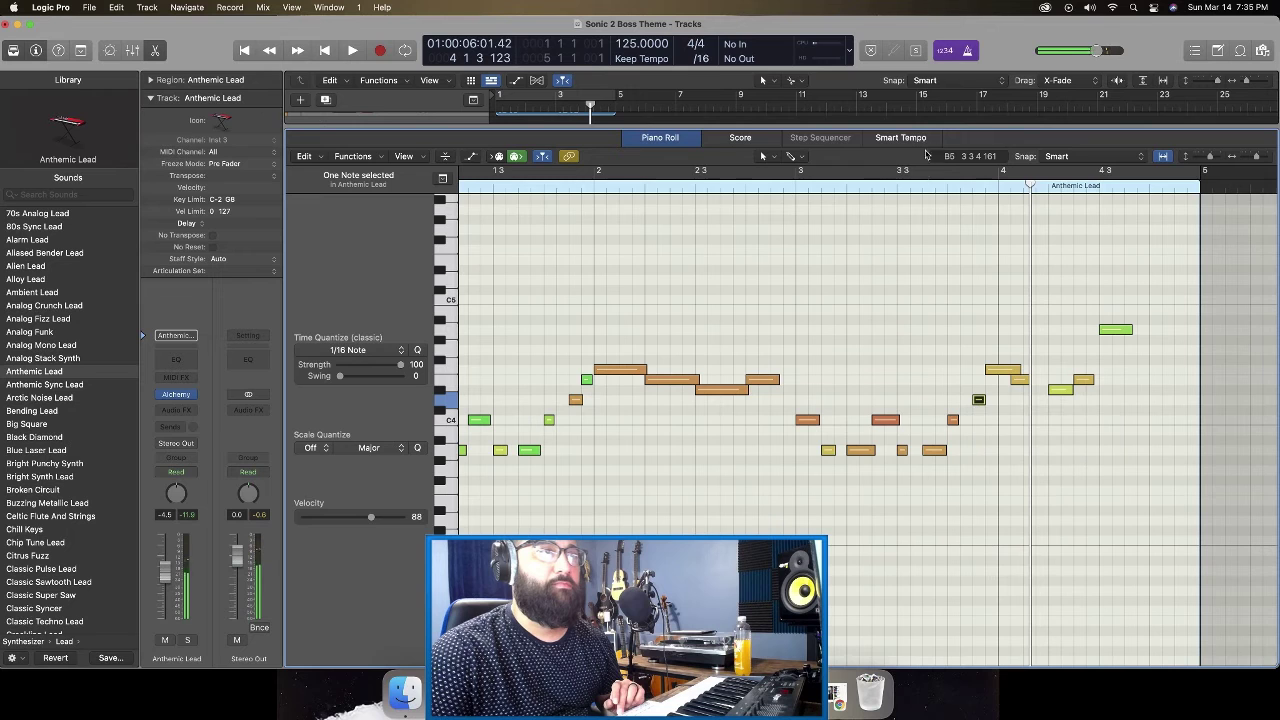
Step: Play the phrase around bar 4 and adjust the short E4 note that overlaps the end of the F4 note
left_click(997, 371)
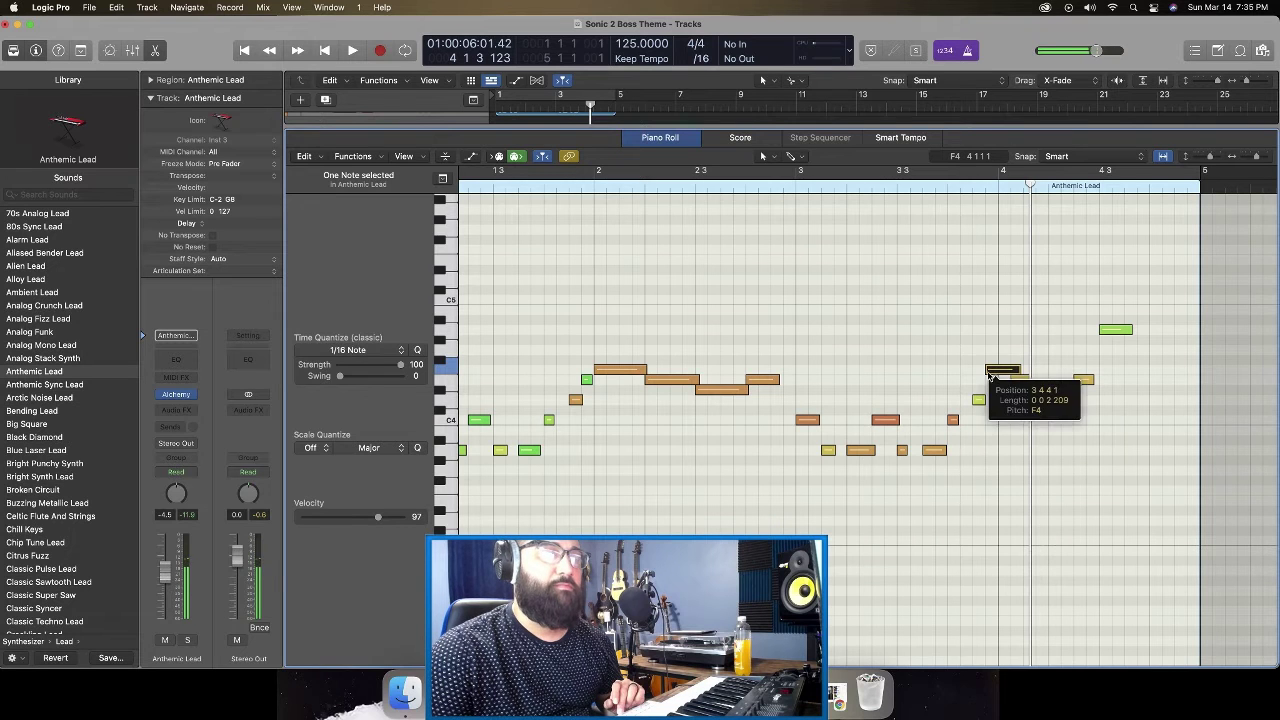
left_click(932, 188)
key("space")
key("space")
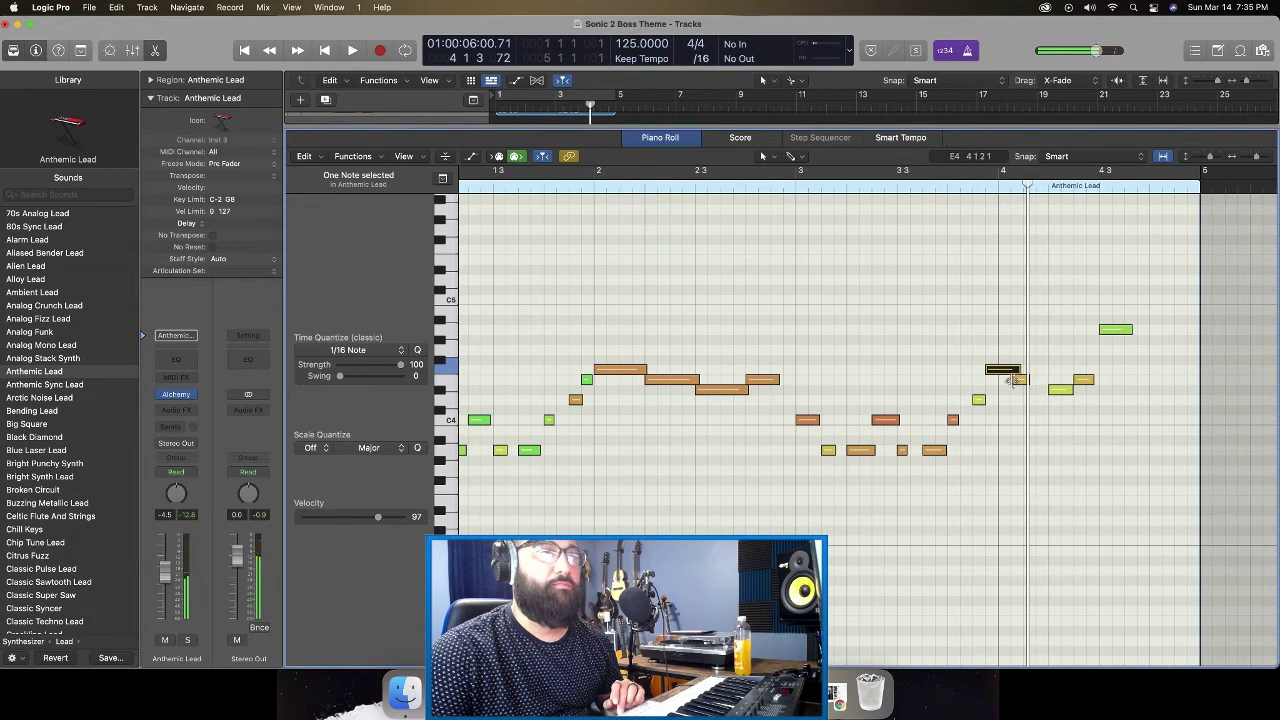
mouse_move(1012, 380)
left_mouse_down()
mouse_move(1005, 372)
mouse_move(1025, 372)
left_mouse_up()
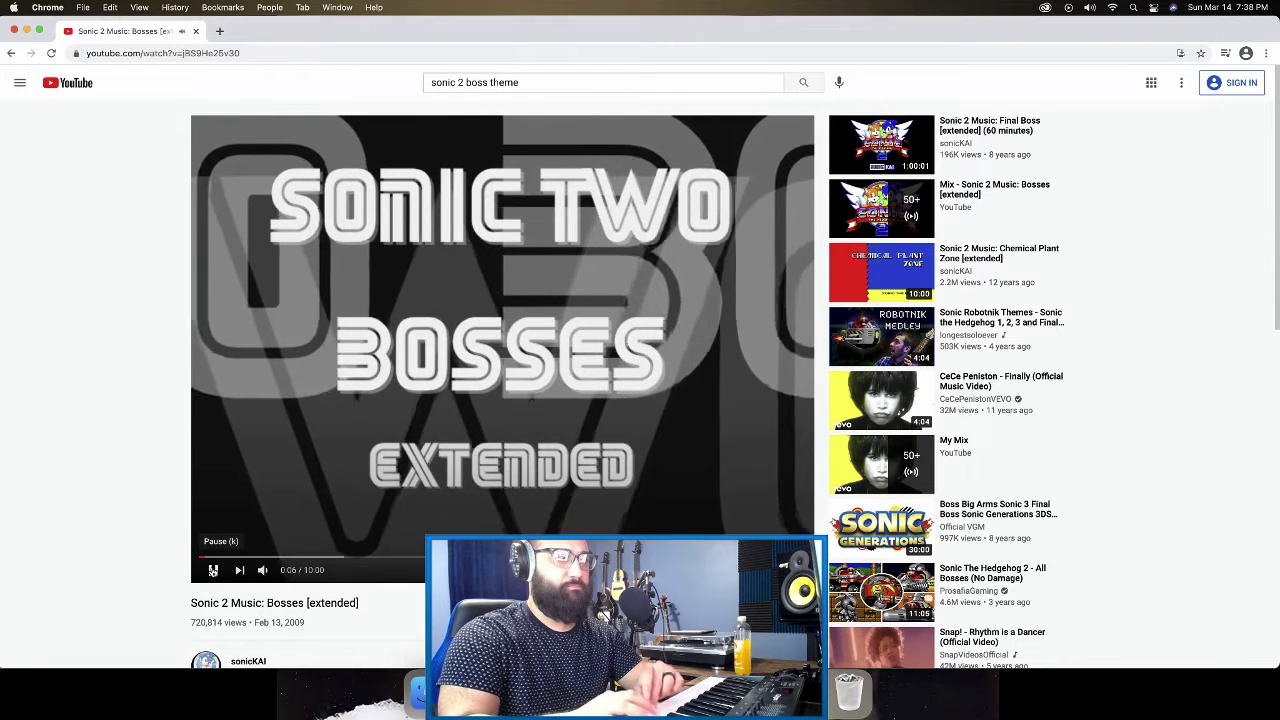
Step: Pause the Sonic 2 boss music reference video and leave the browser for Logic Pro
left_click(212, 570)
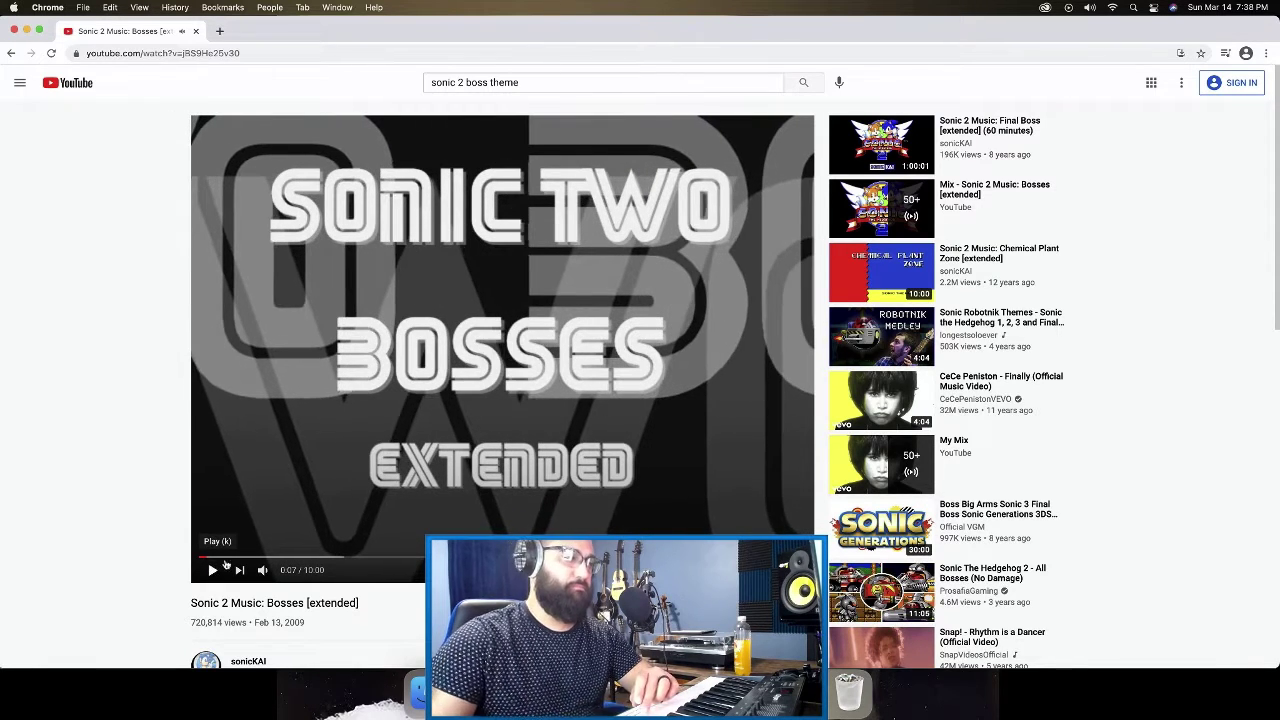
key("super+w")
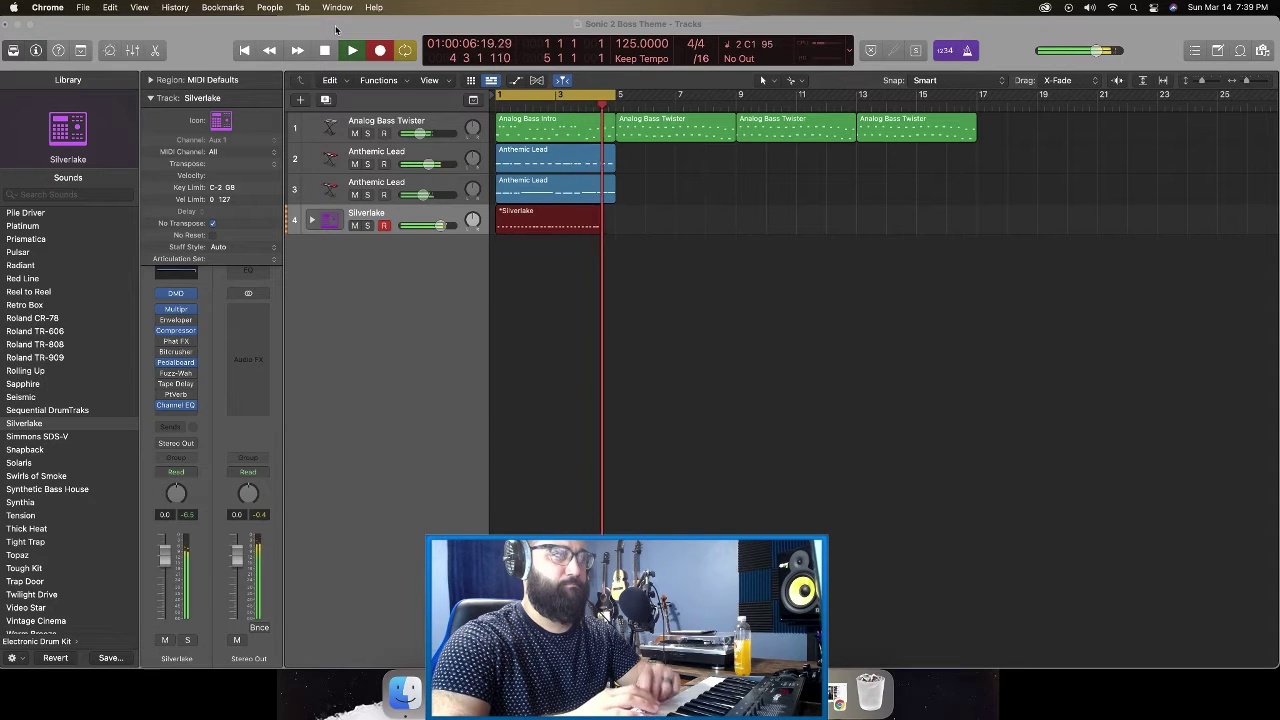
Step: Finish the Silverlake drum take and move the cycle range to bars 5 to 9, starting the transport there
key("space")
left_click_drag(560, 102, 630, 98)
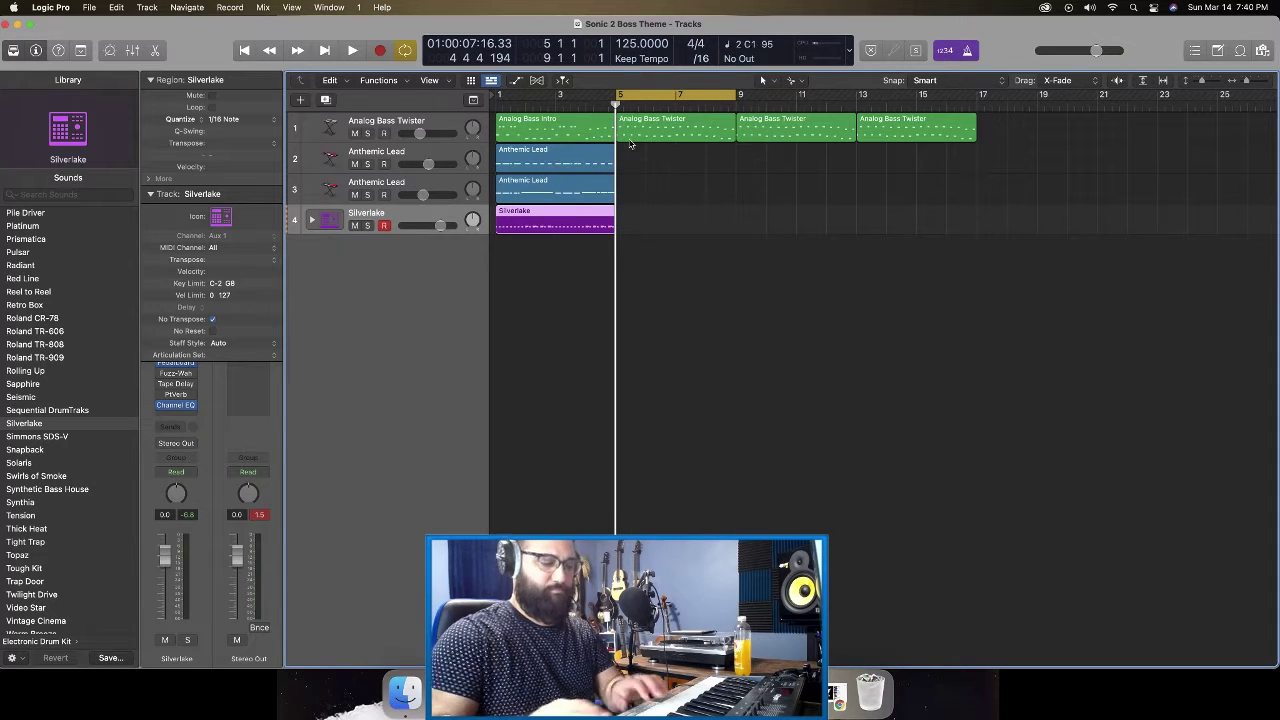
key("space")
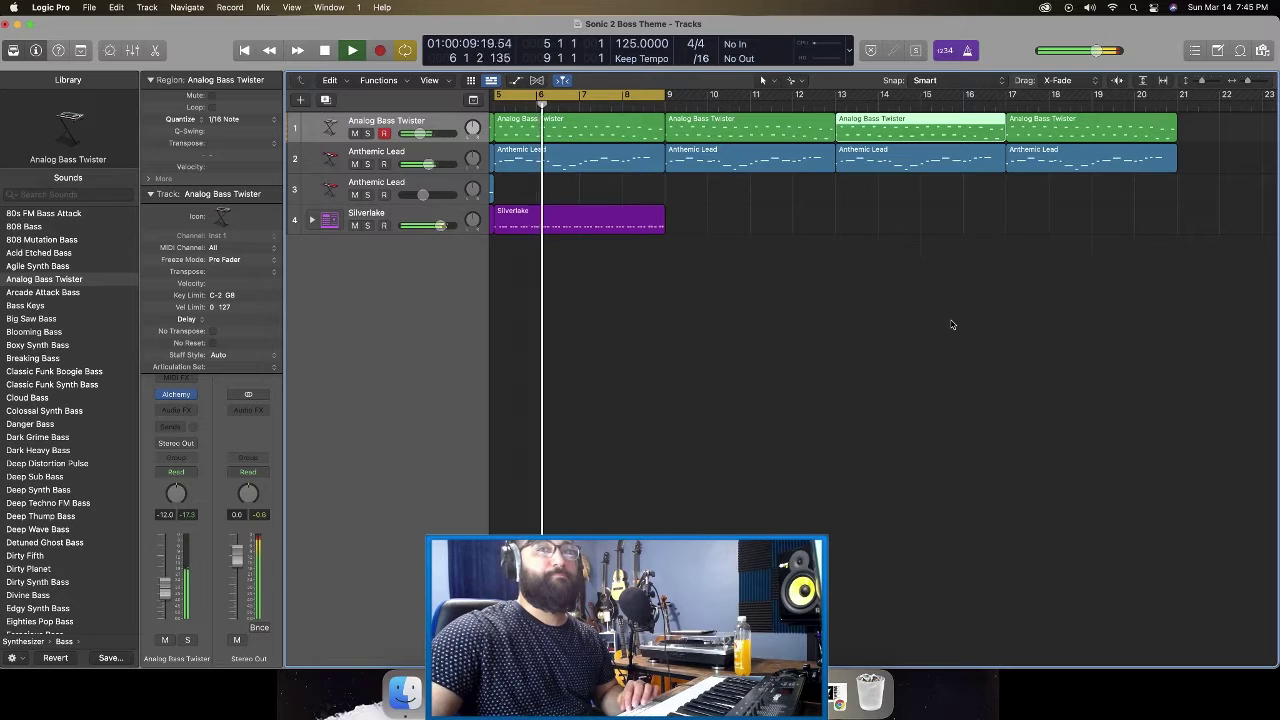
Step: Record a harmony part on the empty fourth track, Anthemic Lead, with the cycle range over bars 17 to 21
left_click(560, 95)
left_click(843, 280)
scroll(843, 280, "left", 3)
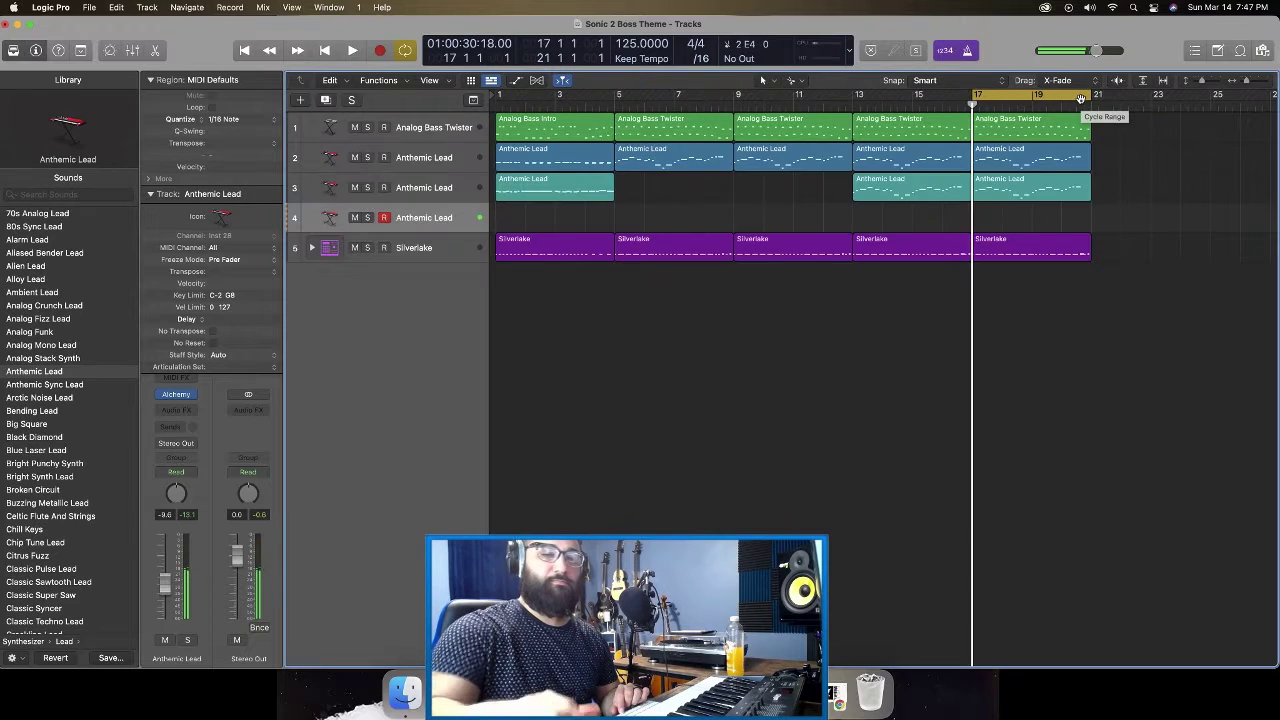
key("space")
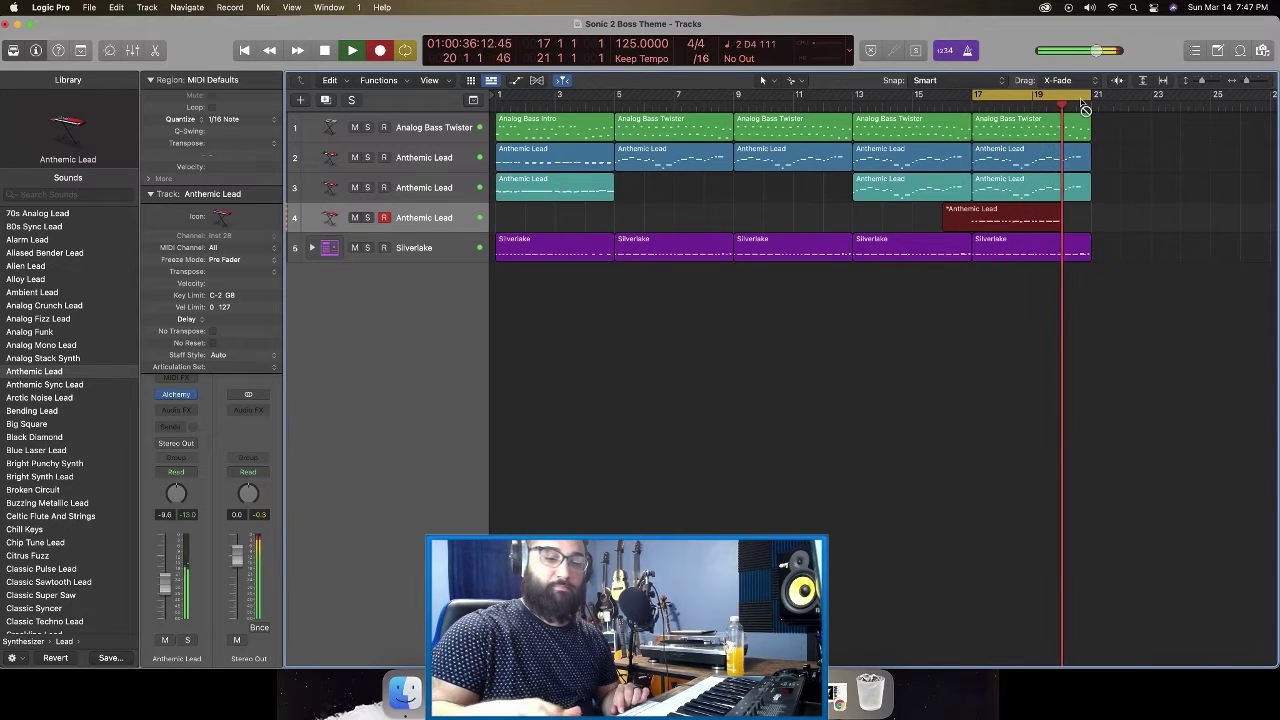
key("space")
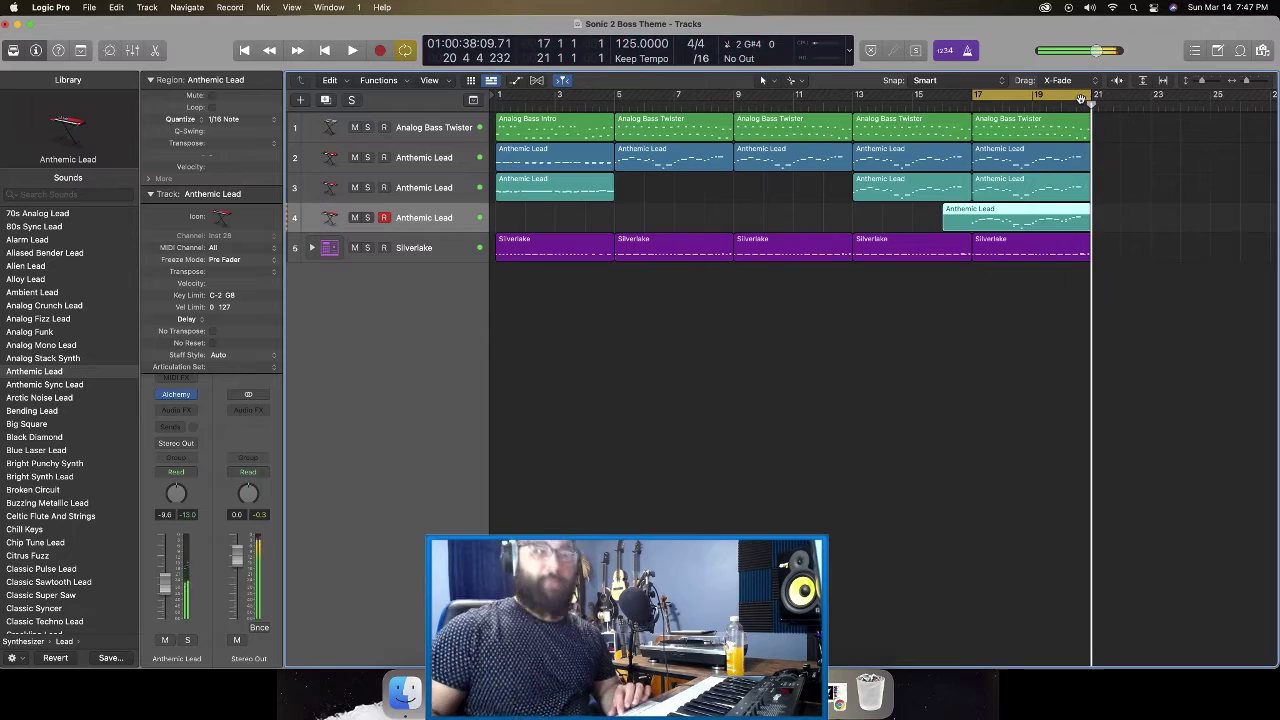
Step: Open the new harmony region in the Piano Roll and delete the short stray note beneath the long one at 18 2 3
double_click(988, 224)
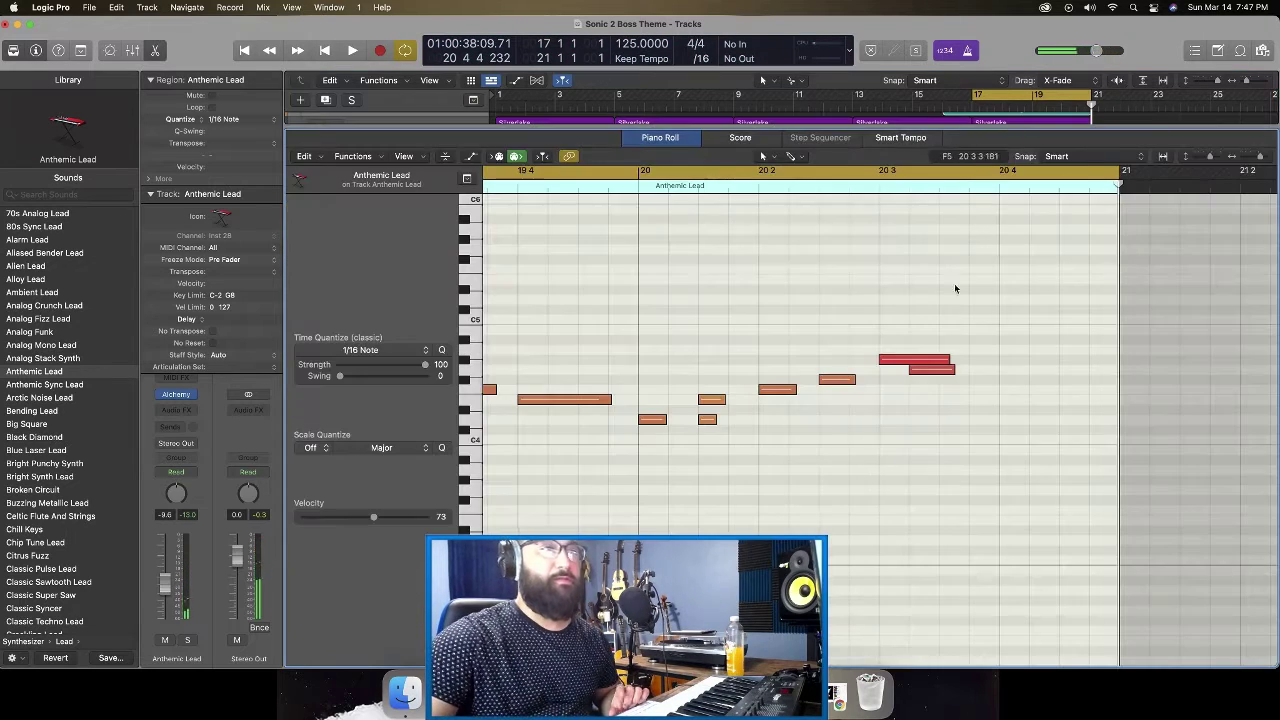
key("space")
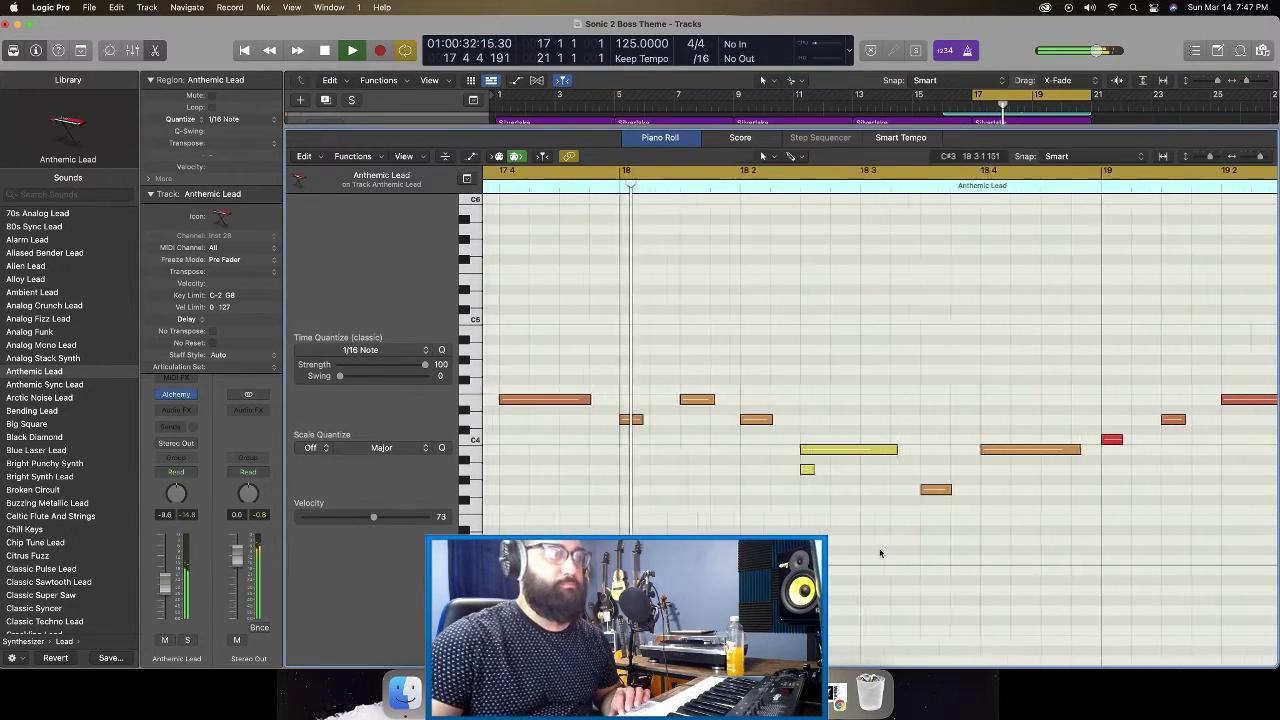
key("space")
left_click(765, 469)
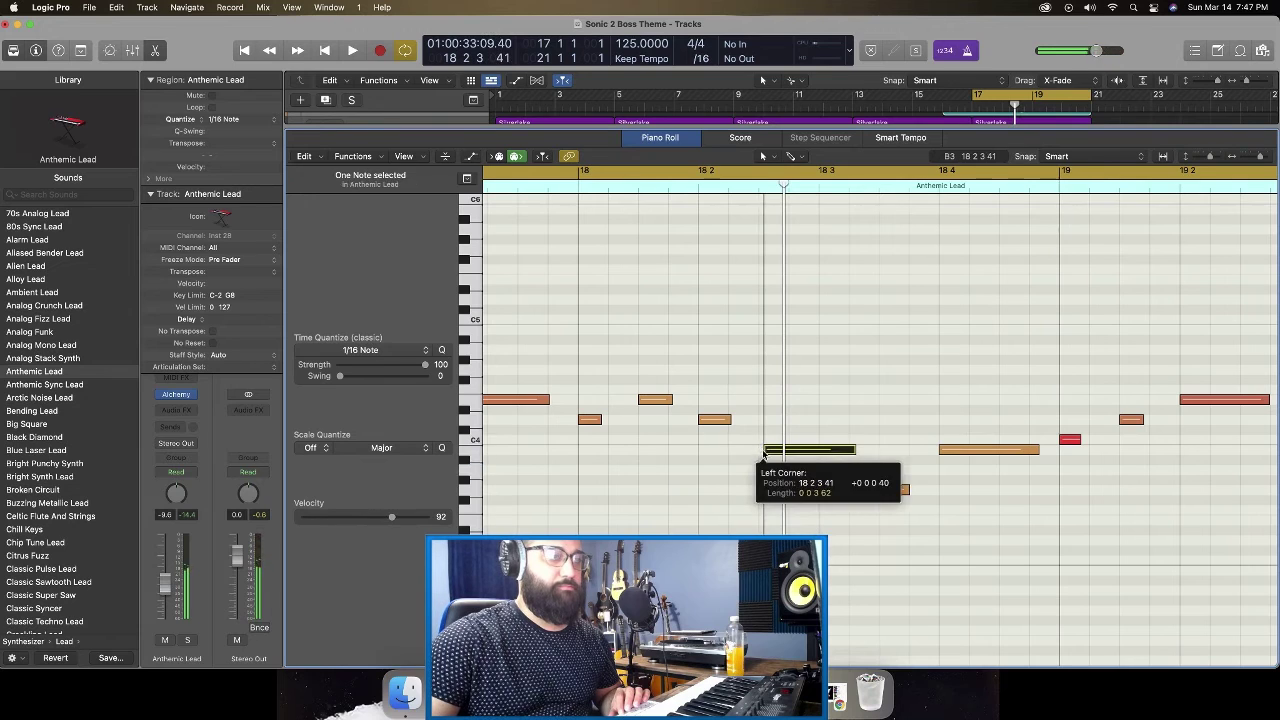
key("Delete")
Step: Delete the lower doubled note at 20 1 3, select the lower overlapping note after 20 3, and play the part
key("space")
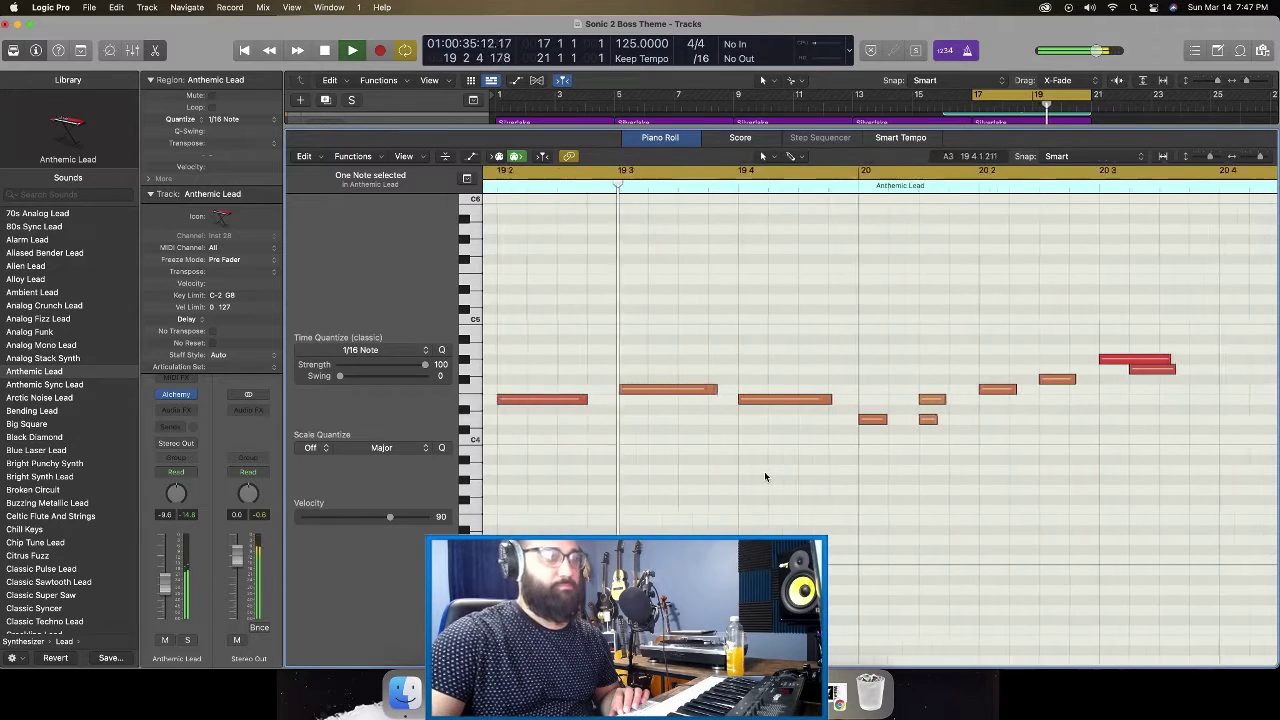
key("space")
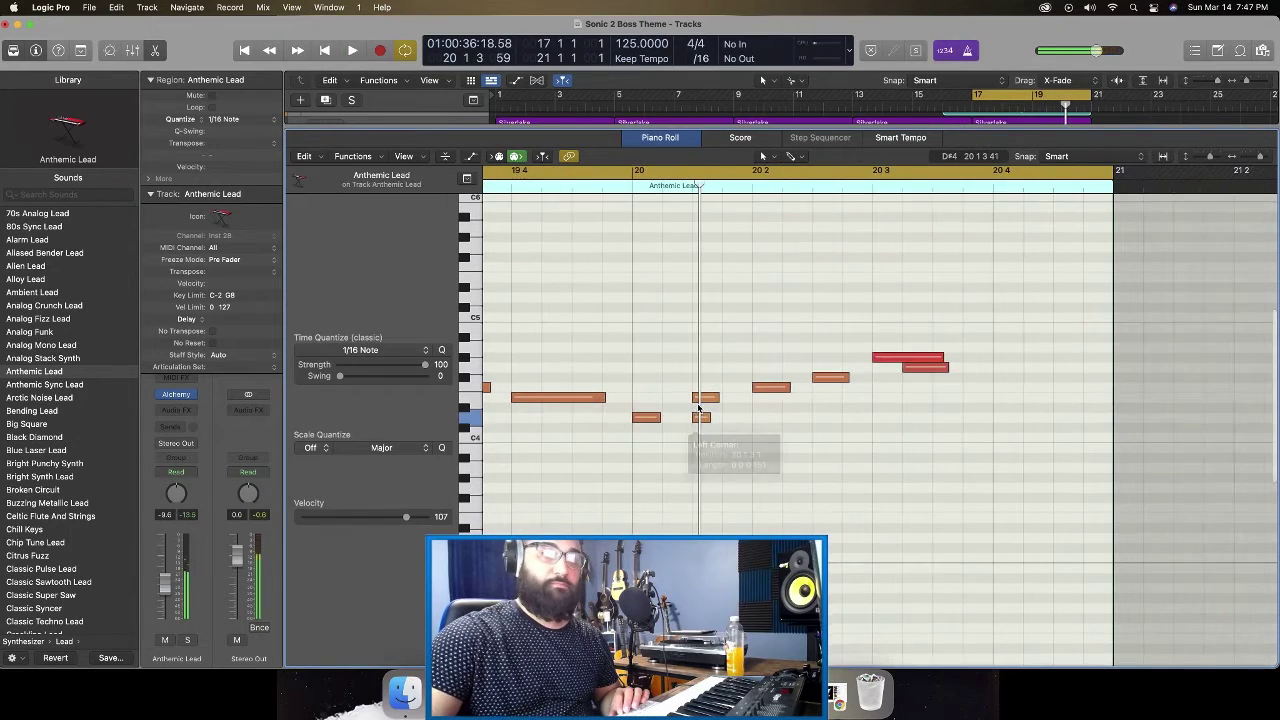
left_click(705, 397)
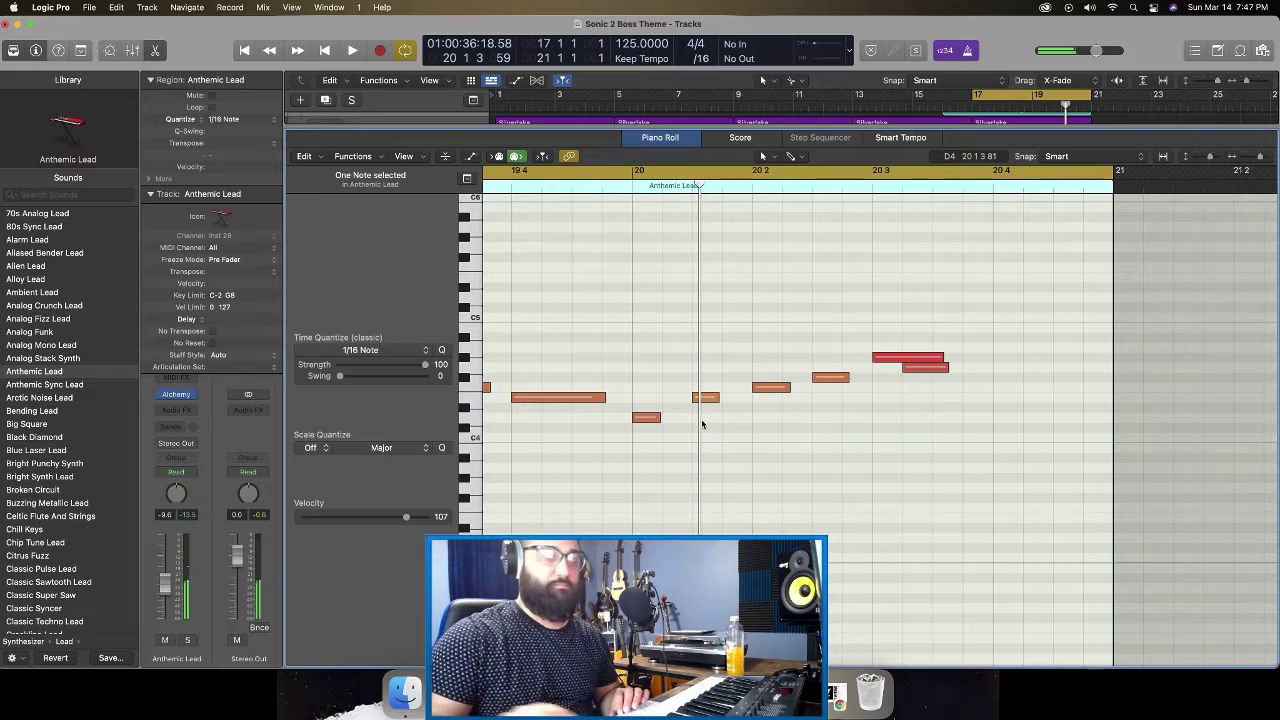
left_click(915, 369)
key("space")
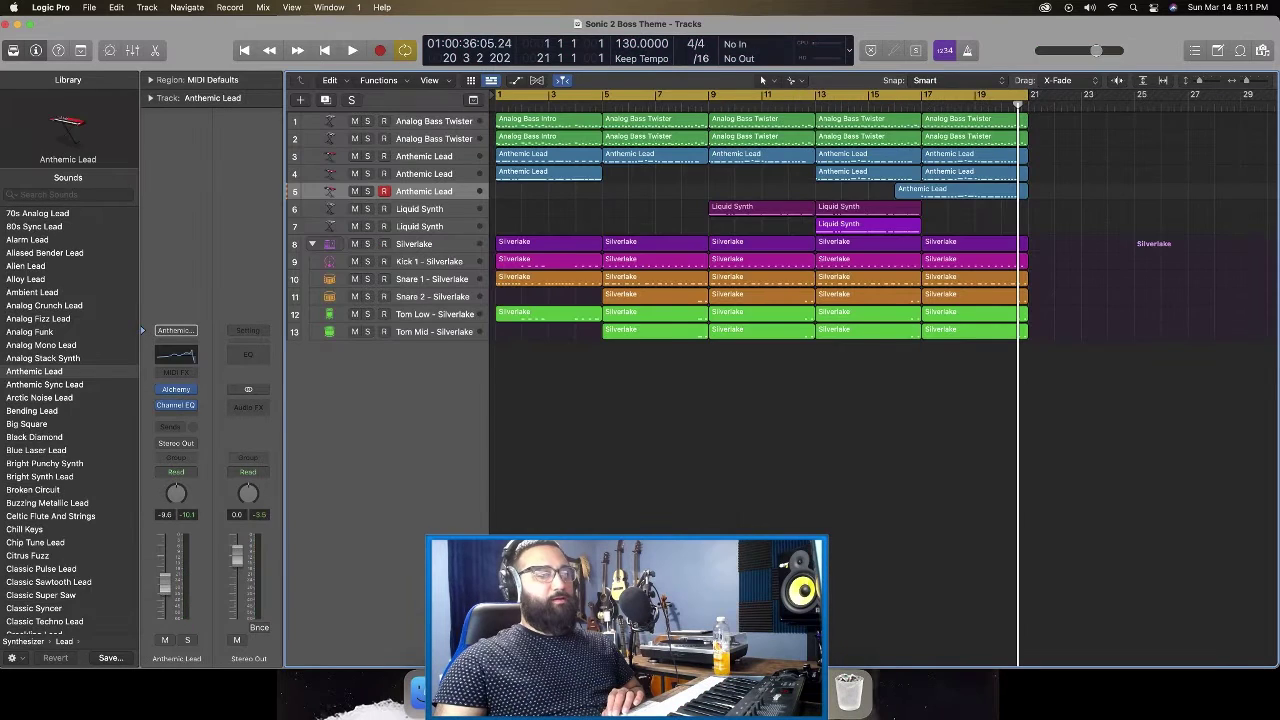
Step: Switch to Chrome and rewind the Sonic 2 boss music video to its beginning
key("super+Tab")
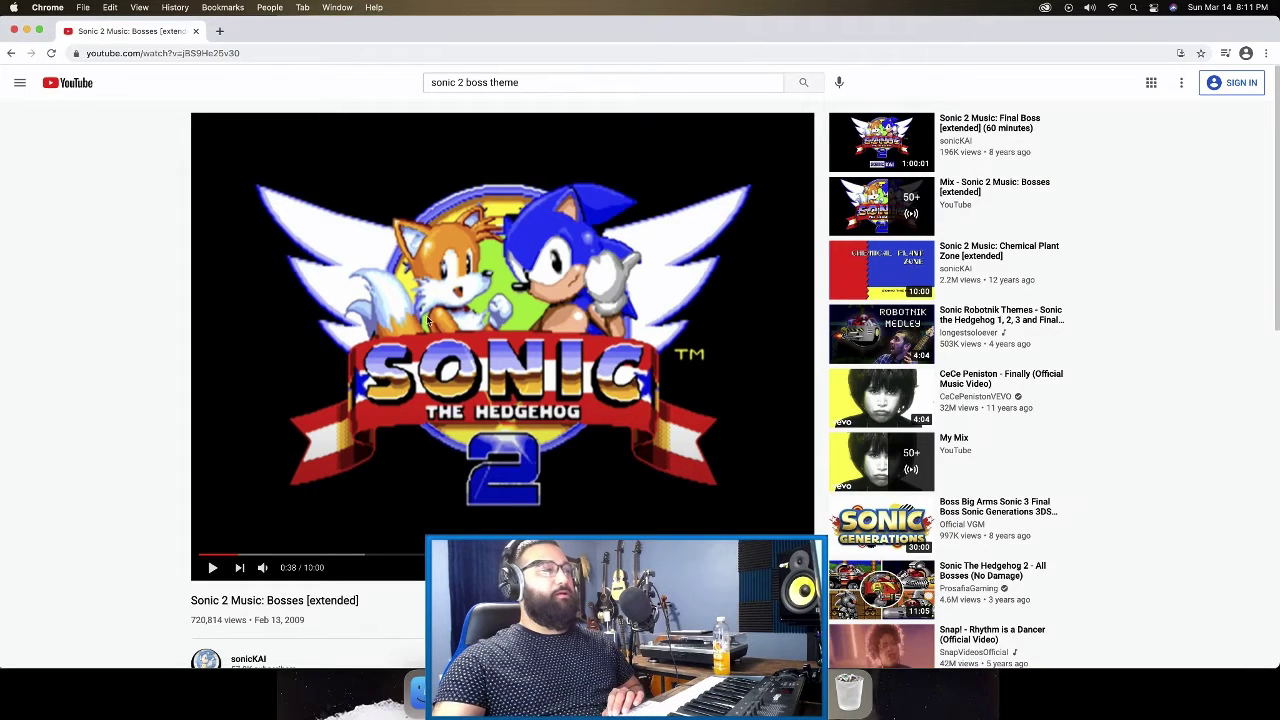
left_click_drag(240, 553, 200, 554)
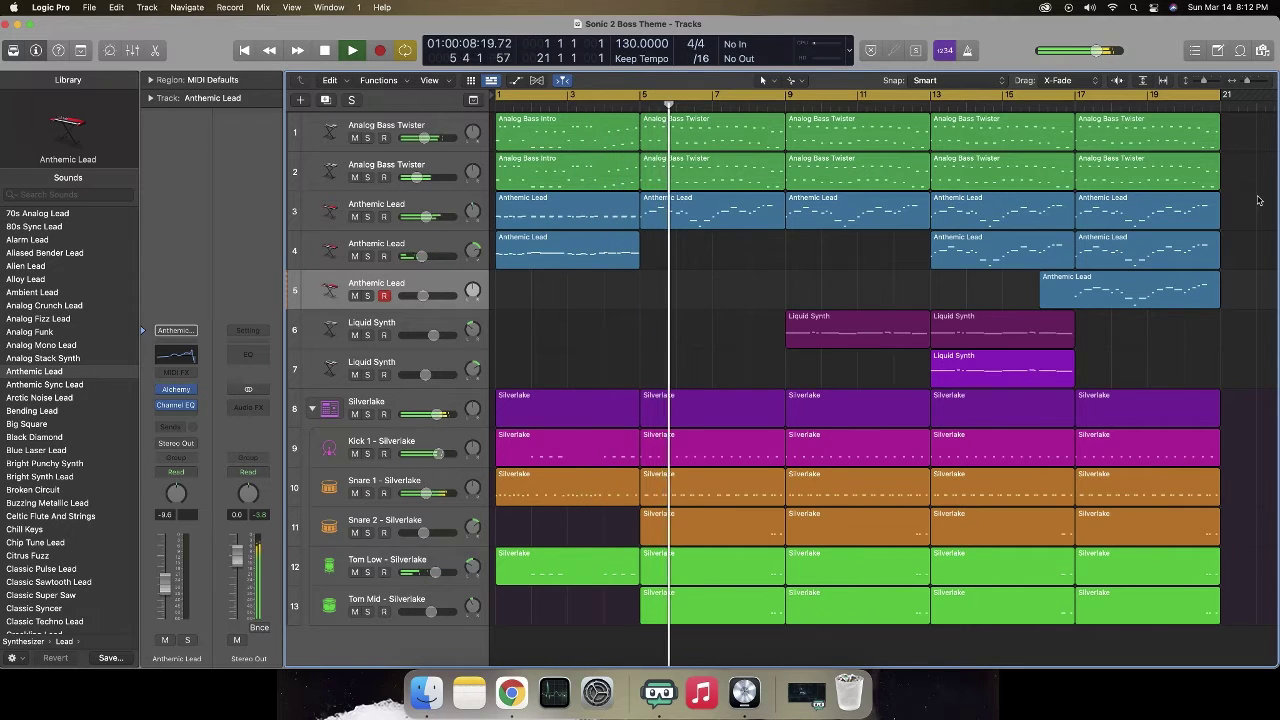
Step: Collapse and re-expand the Silverlake drum stack during playback and clear the region selection
left_click(311, 408)
left_click(366, 407)
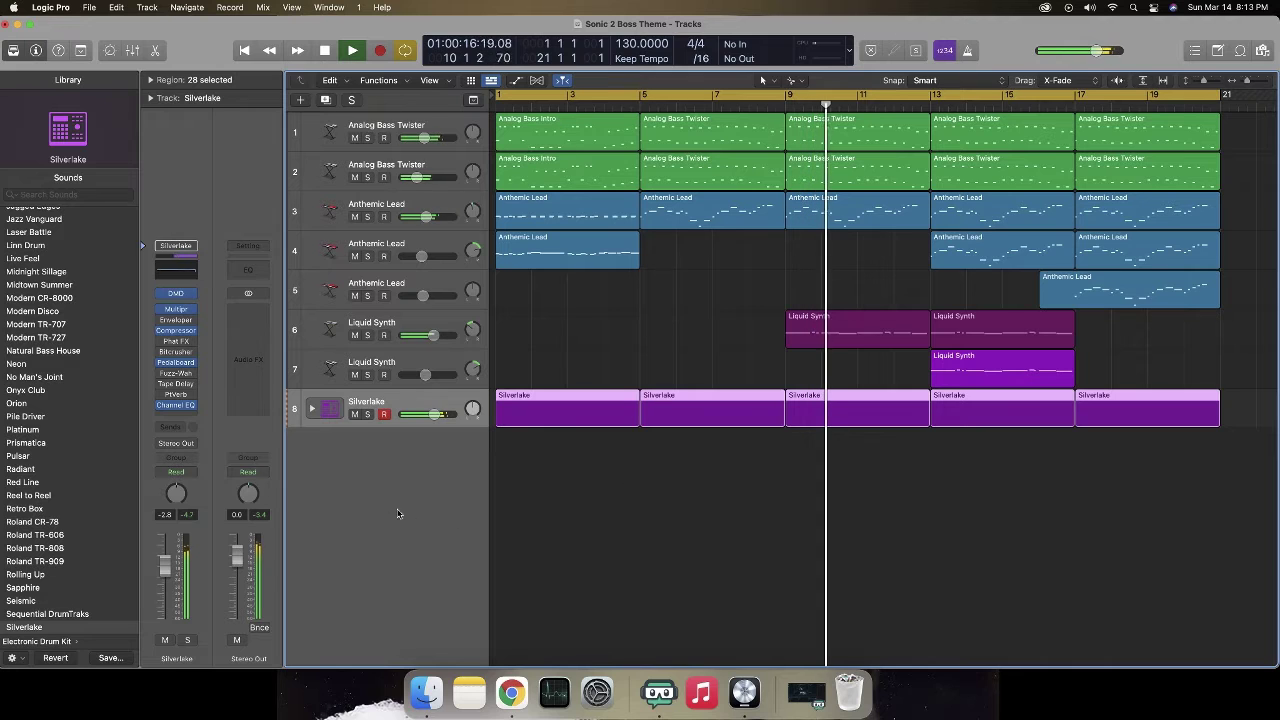
left_click(312, 409)
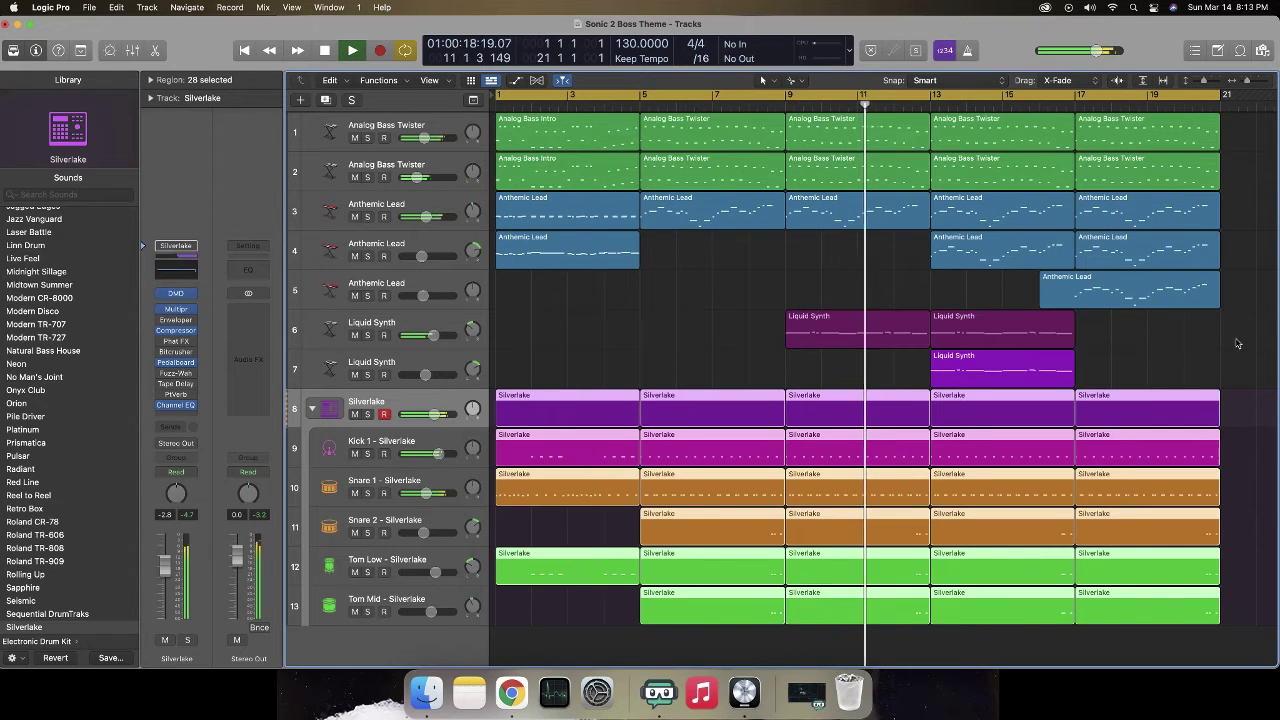
left_click(1248, 371)
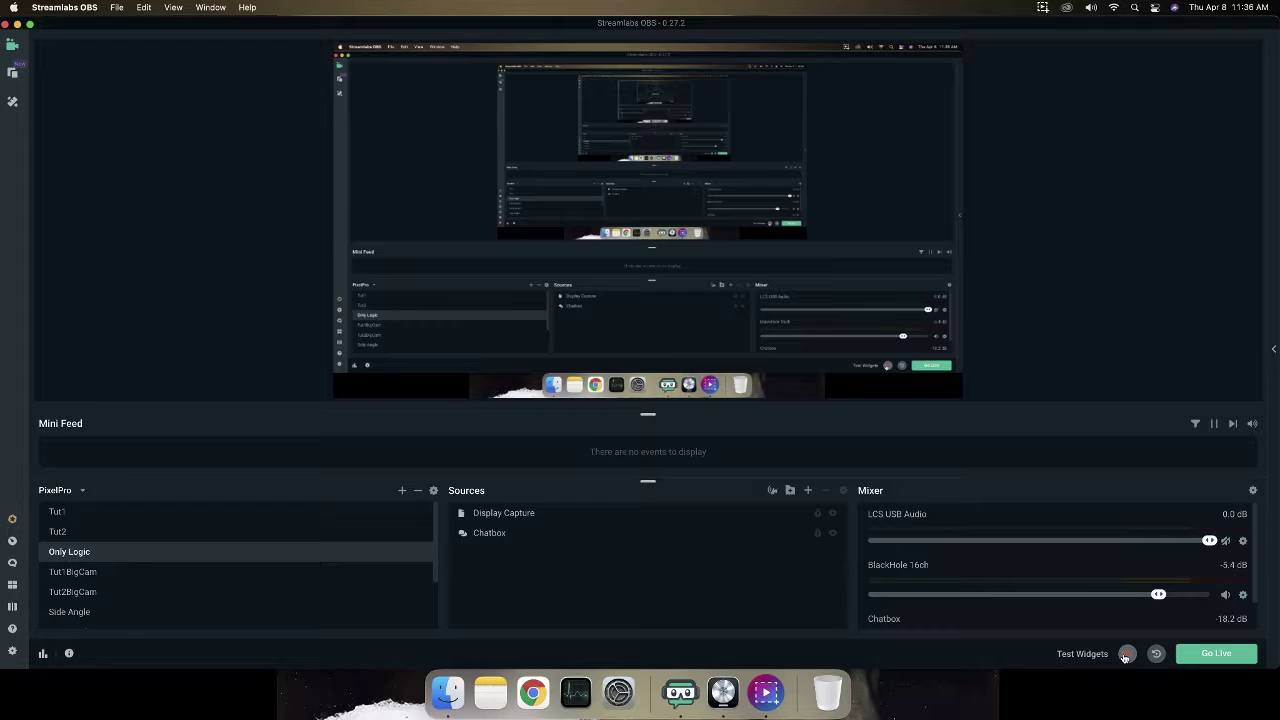
Step: Minimize Streamlabs OBS, select the Deep Tech and Silverlake drum tracks in turn, and play the song from the start
key("super+m")
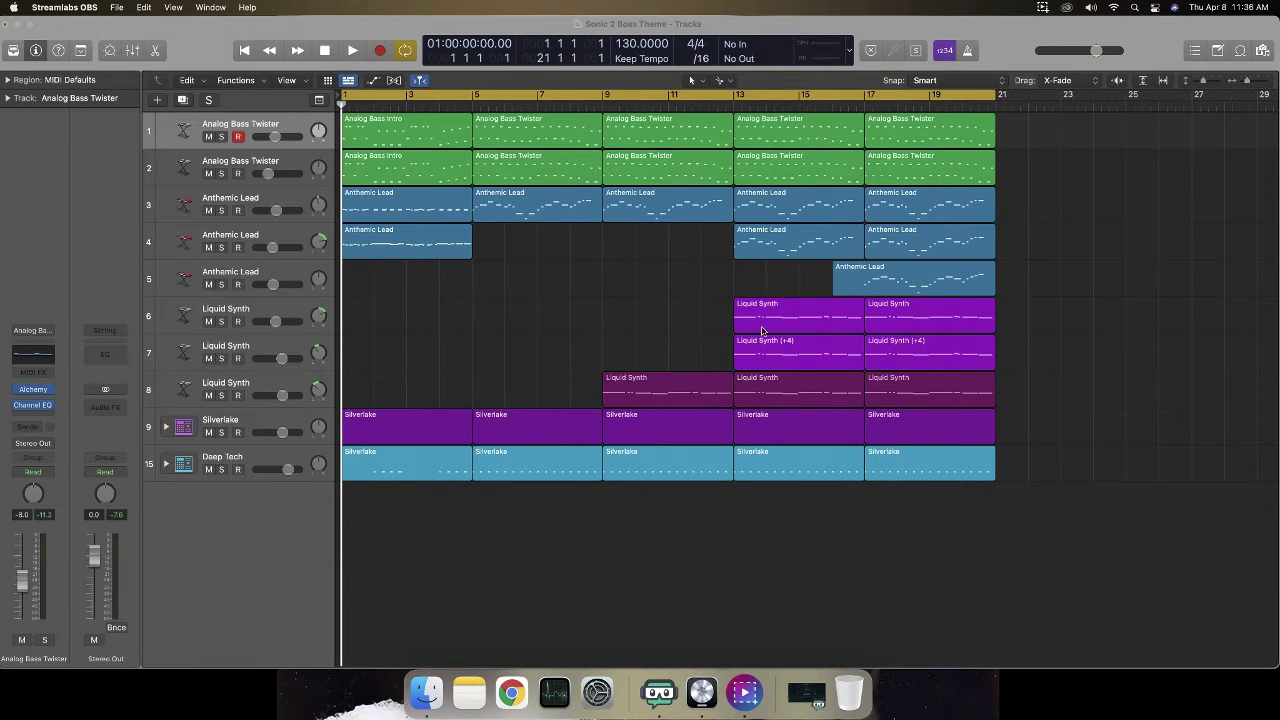
left_click(226, 425)
left_click(238, 446)
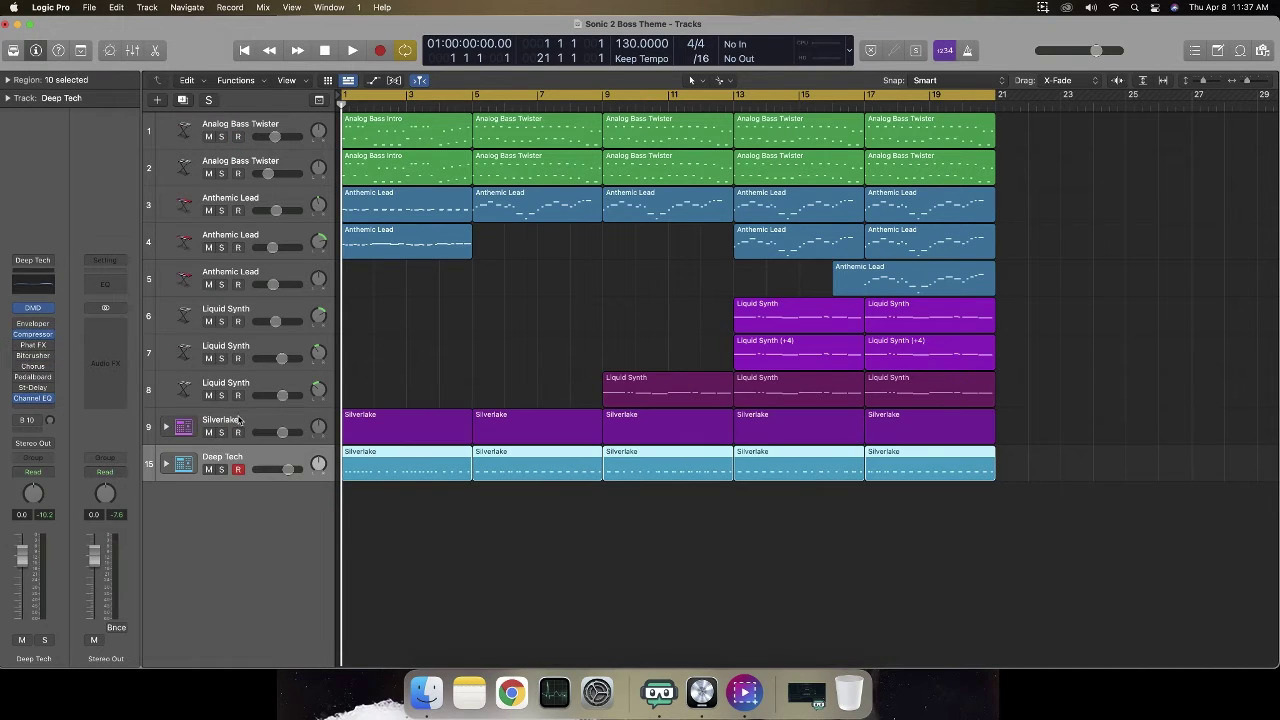
left_click(238, 420)
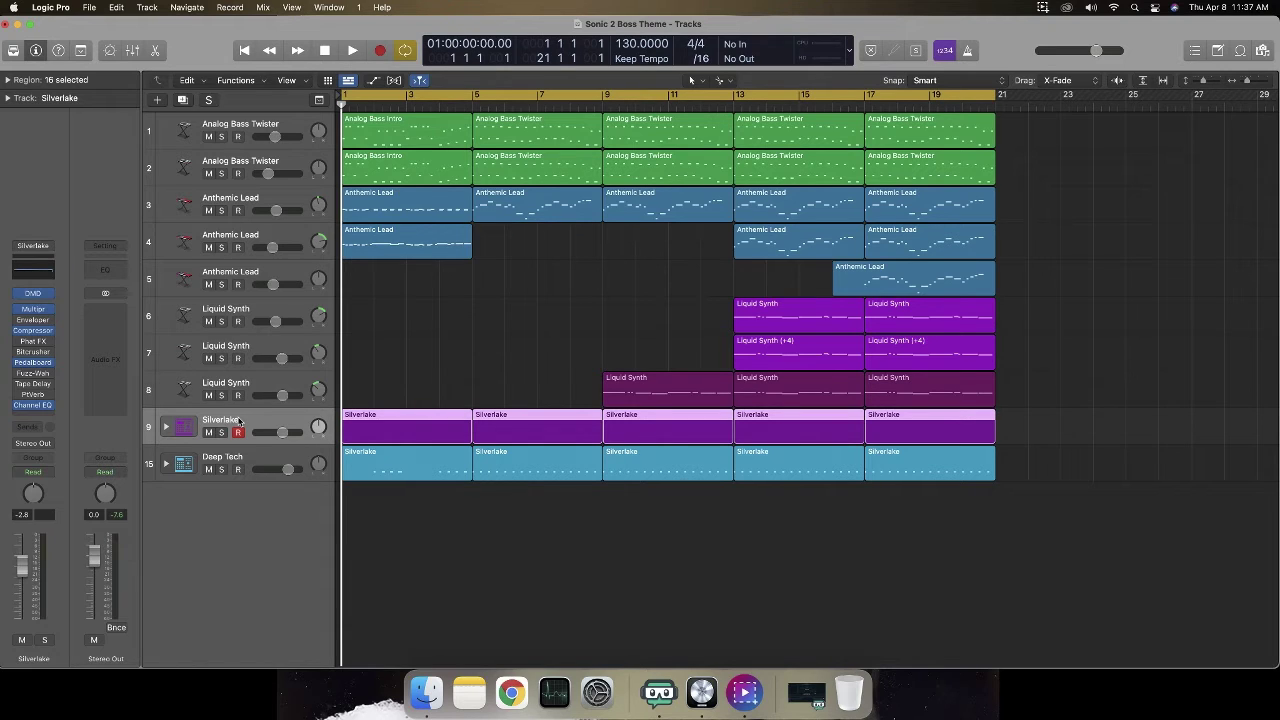
key("space")
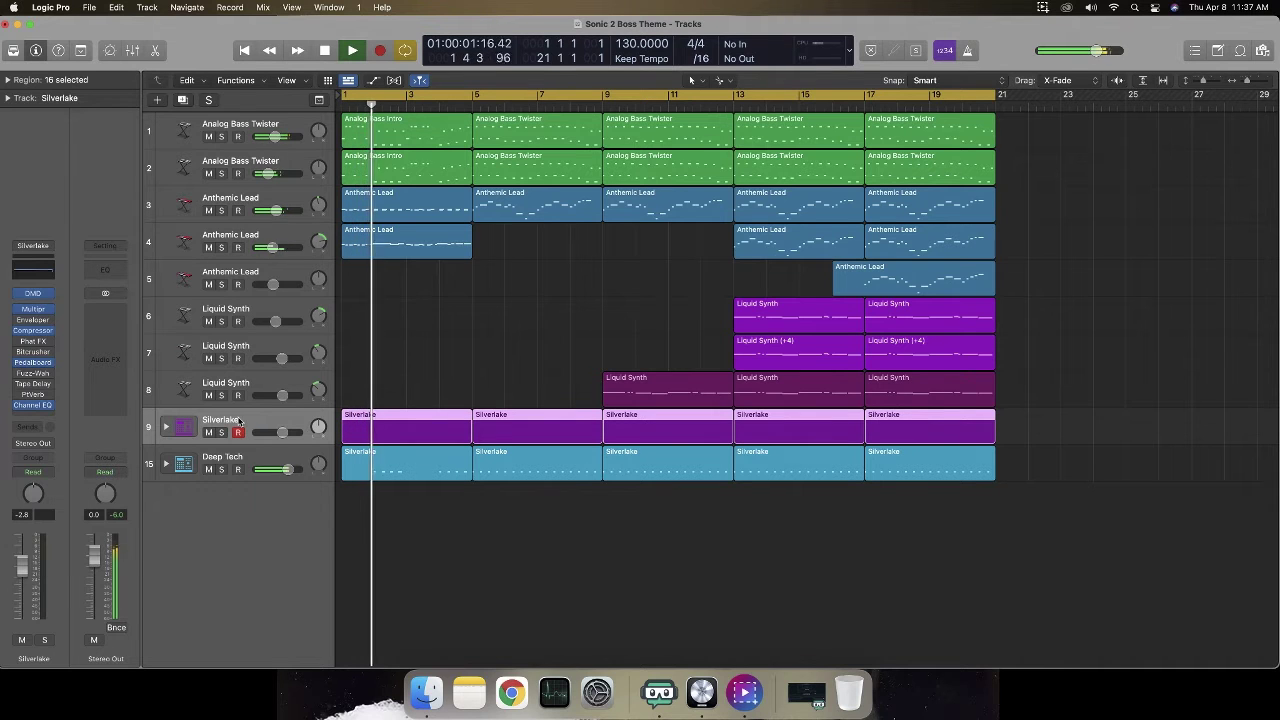